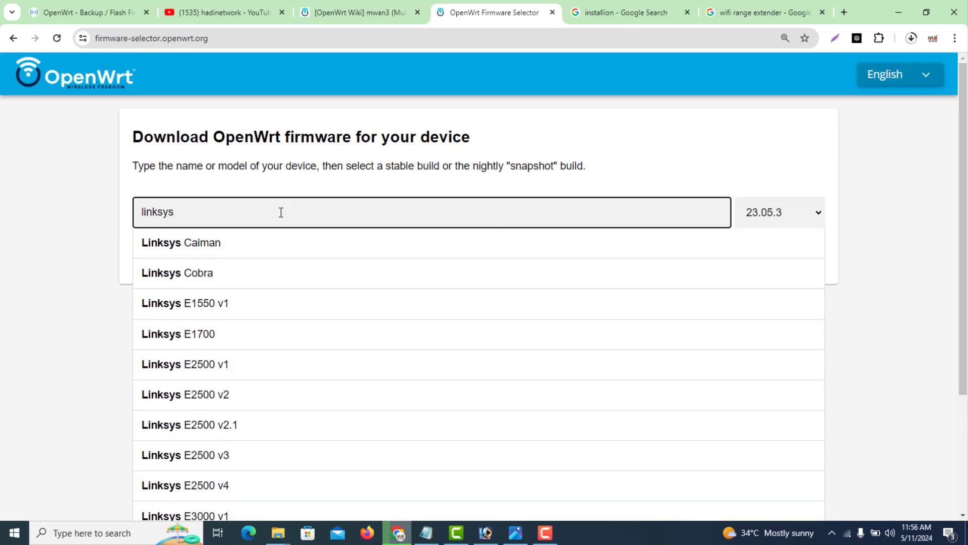
Search the firmware selector for "mikr" and look through the listed MikroTik devices.
key(ctrl+a)
text(mikr)
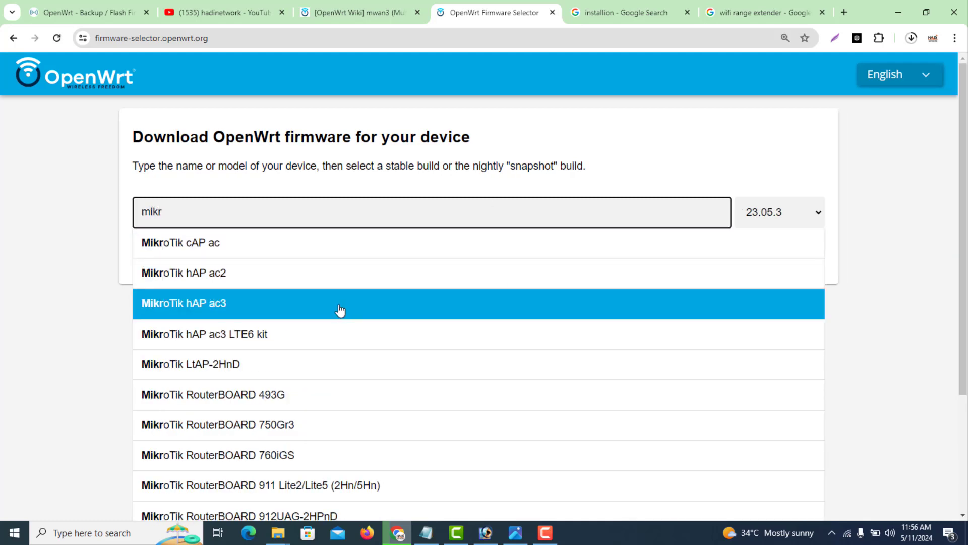
drag(961, 224, 958, 372)
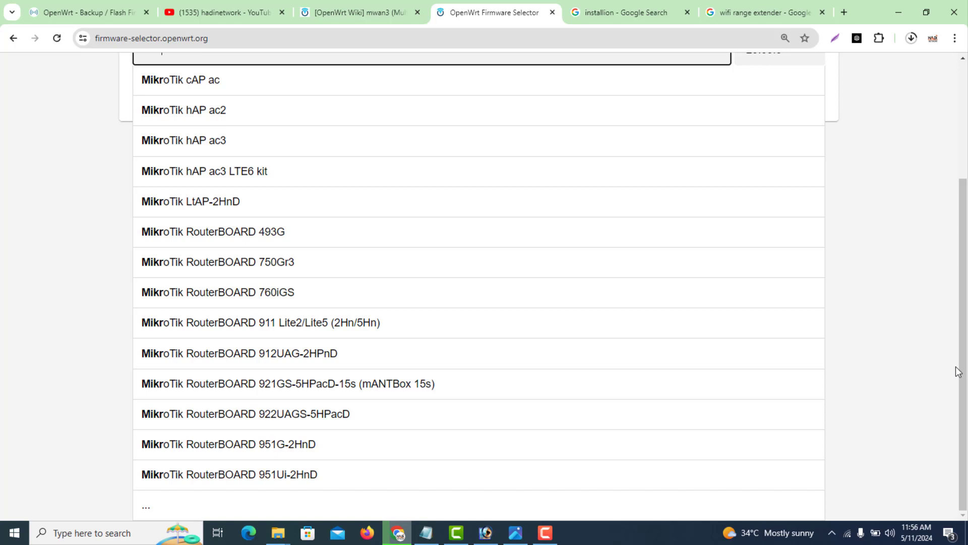
drag(958, 373, 962, 345)
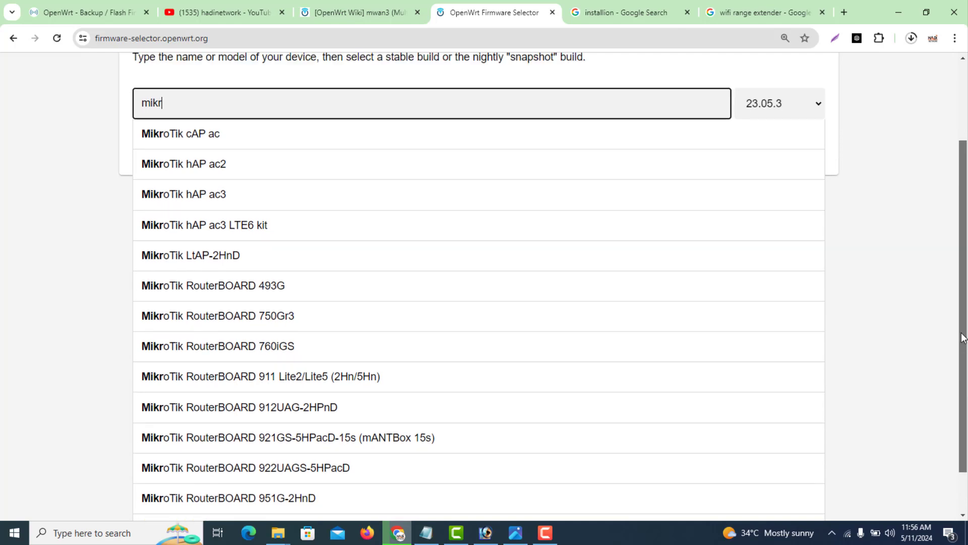
Replace the device search with "tend" to look up supported Tenda models.
key(BackSpace)
key(BackSpace)
key(BackSpace)
key(BackSpace)
text(t)
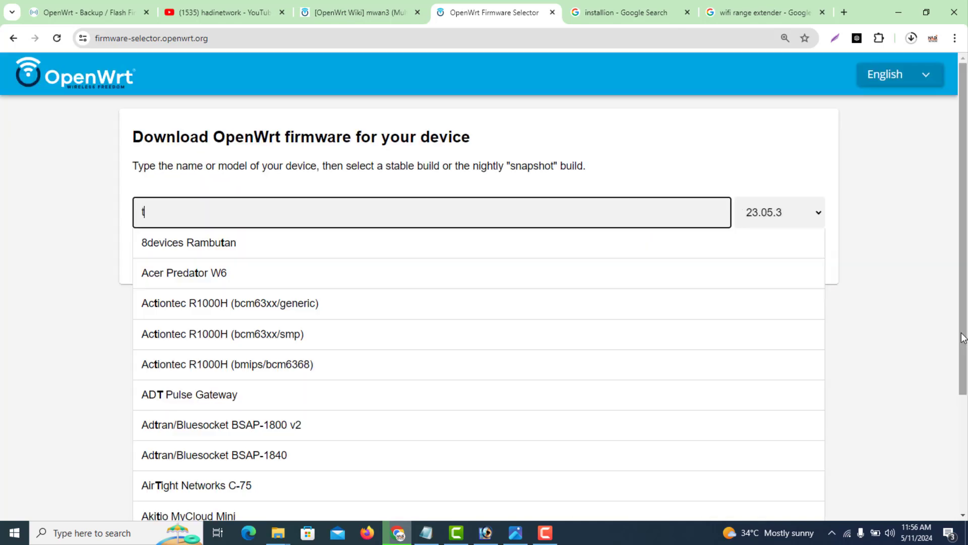
text(end)
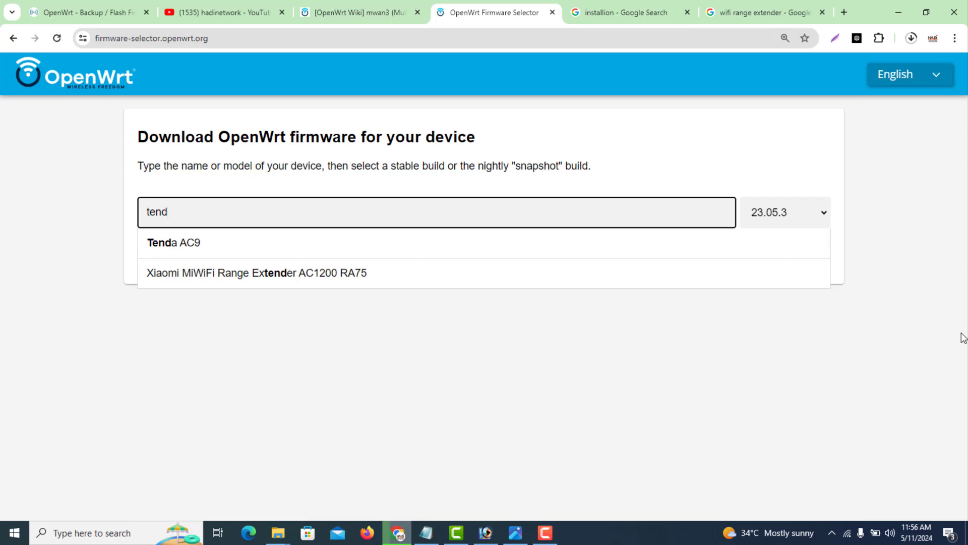
Replace the device search with "tp-li" and look through the listed TP-Link models.
key(BackSpace)
key(BackSpace)
key(BackSpace)
key(BackSpace)
text(t)
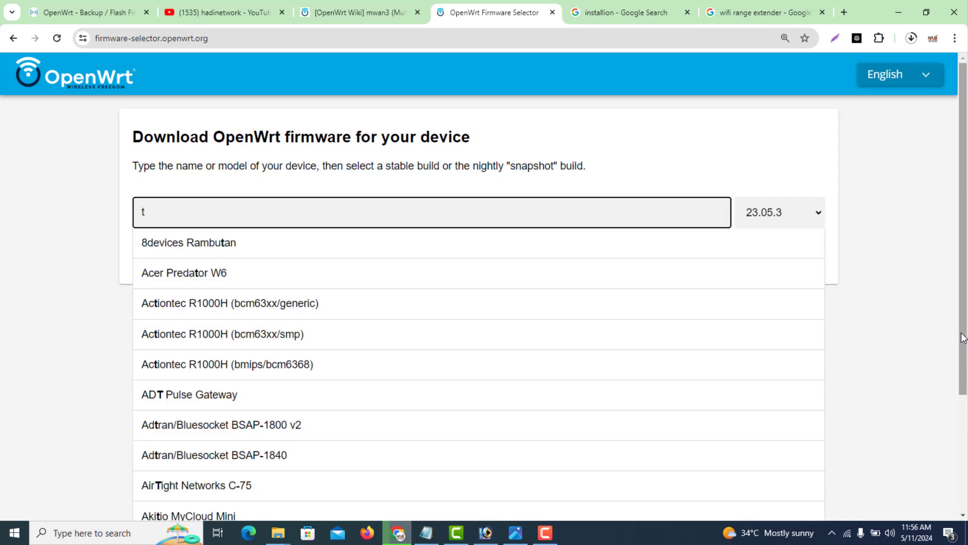
text(-link)
key(BackSpace)
key(BackSpace)
key(BackSpace)
key(BackSpace)
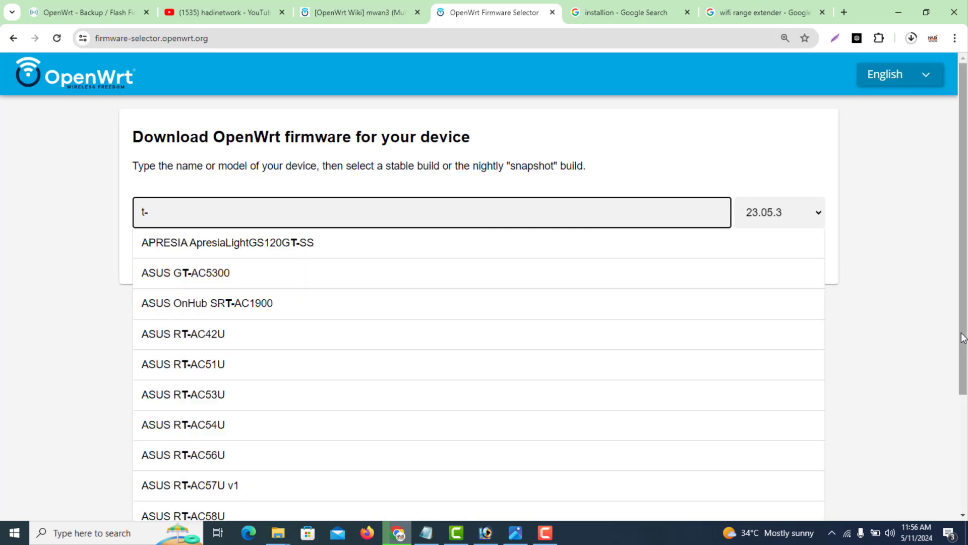
key(BackSpace)
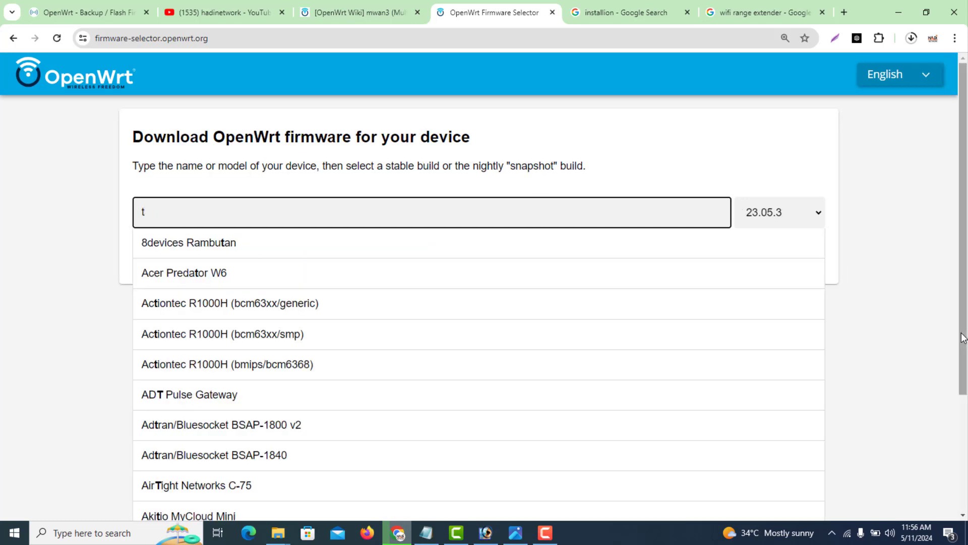
text(p-li)
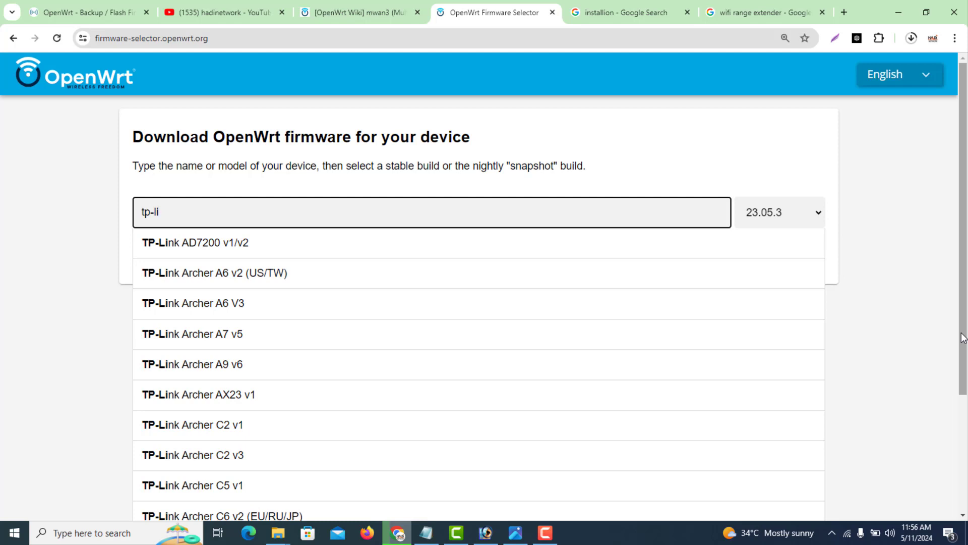
drag(963, 320, 963, 418)
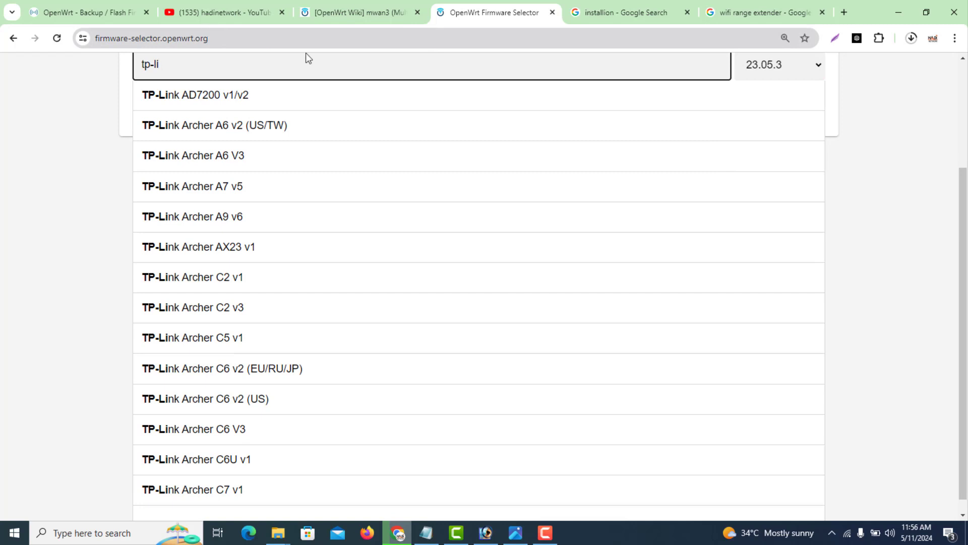
Return to the router's flash operations page and show the section for flashing a new firmware image.
click(371, 18)
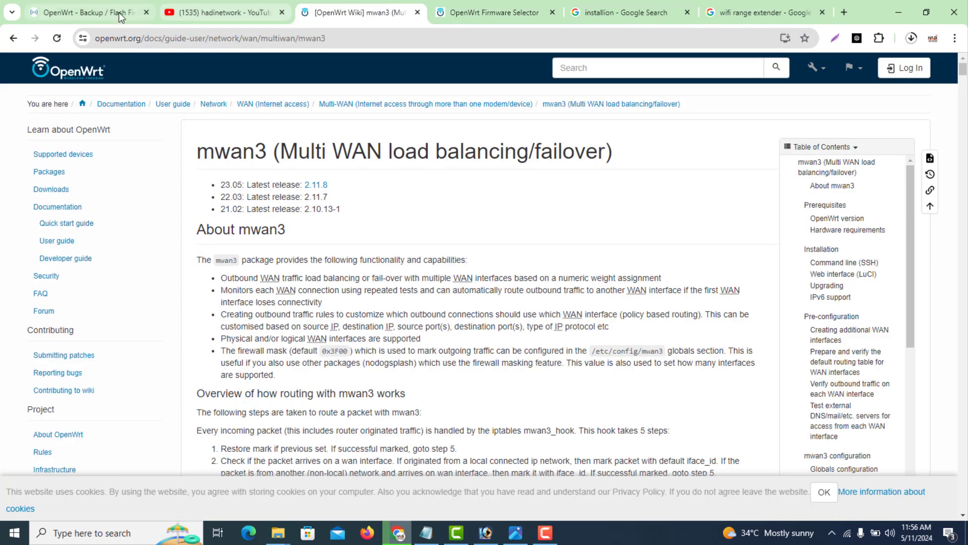
click(86, 13)
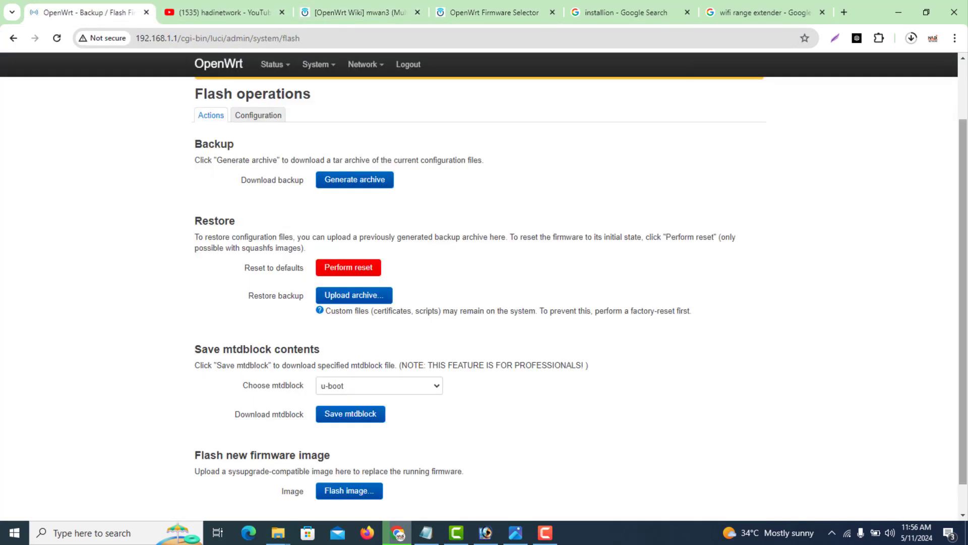
scroll(958, 175, up, 2)
drag(959, 175, 950, 264)
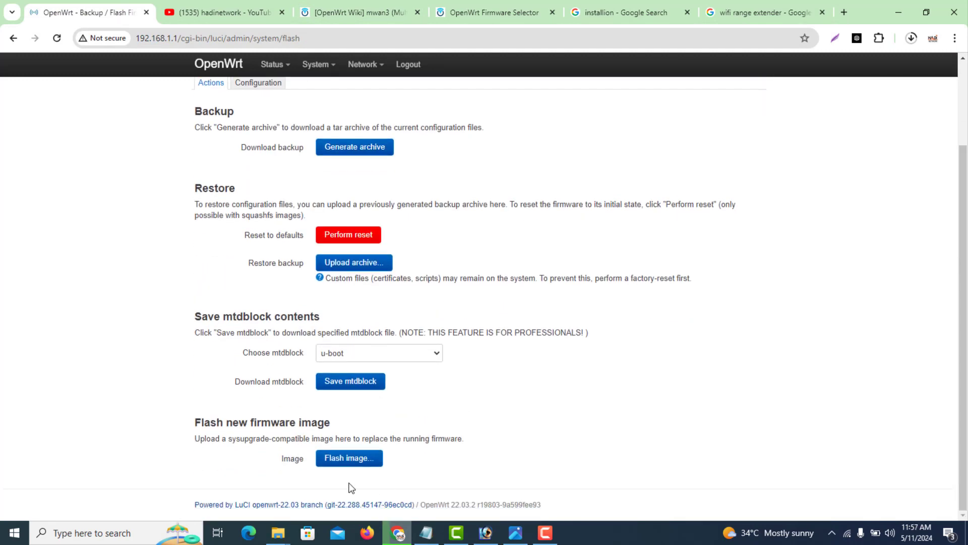
click(347, 459)
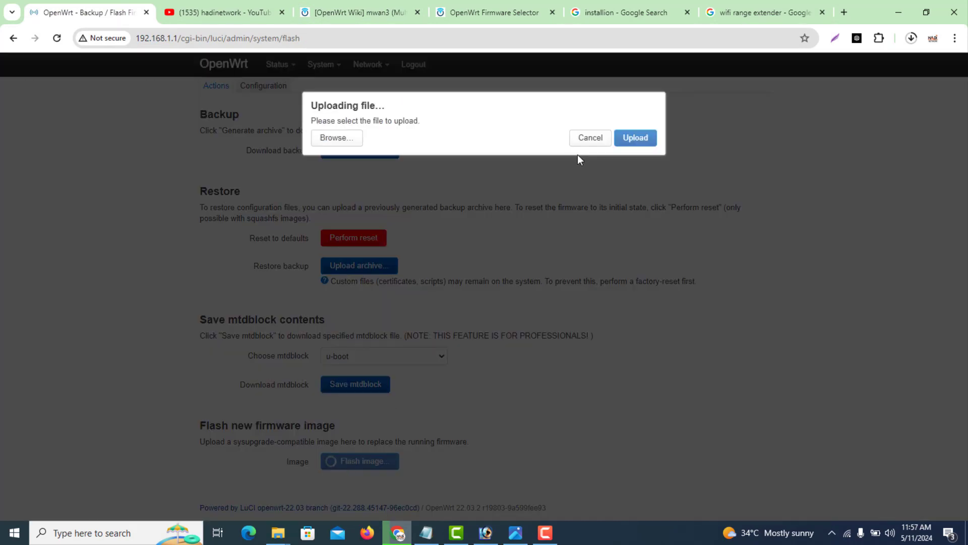
click(340, 140)
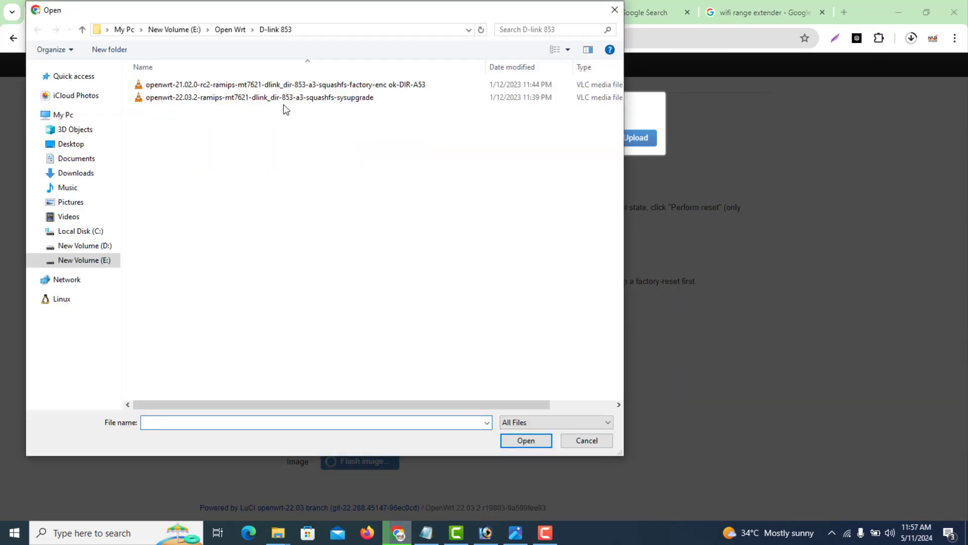
click(285, 98)
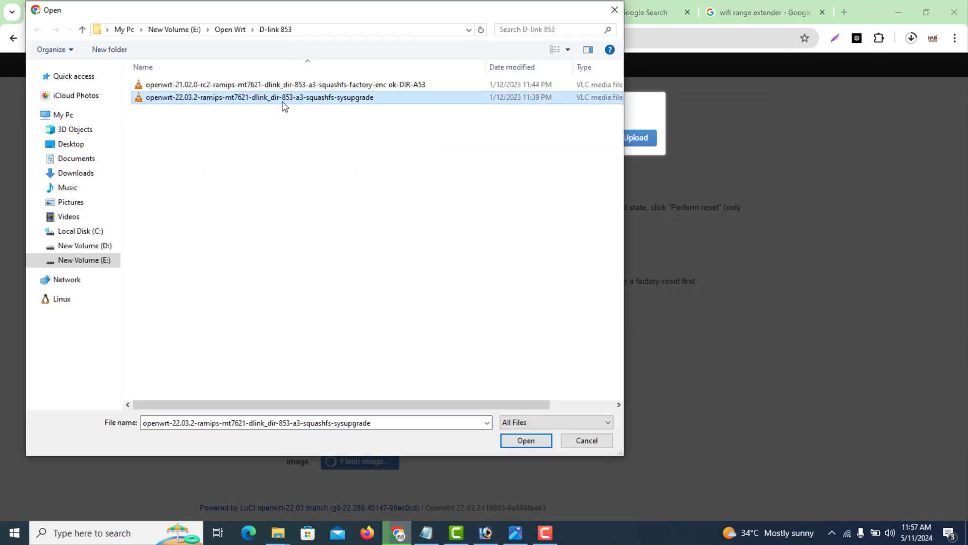
click(581, 441)
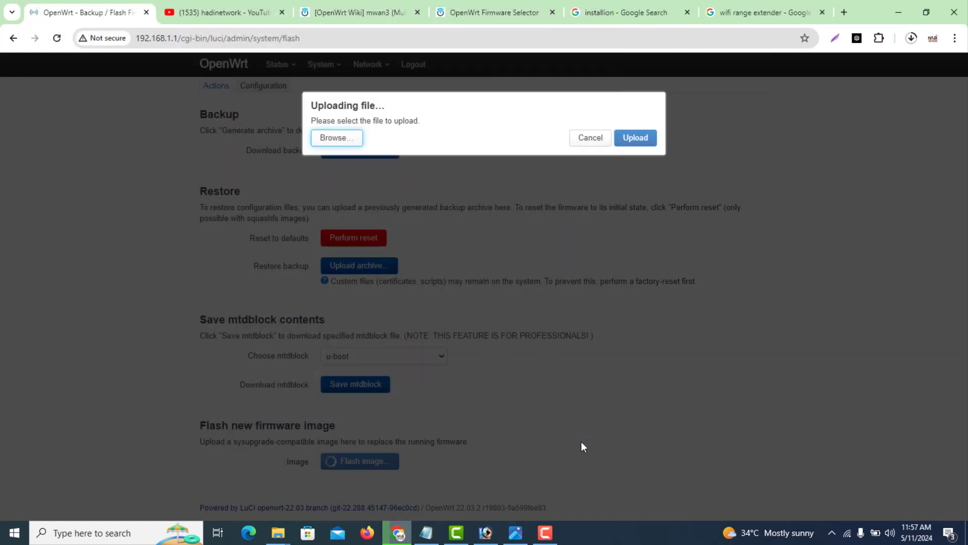
click(591, 143)
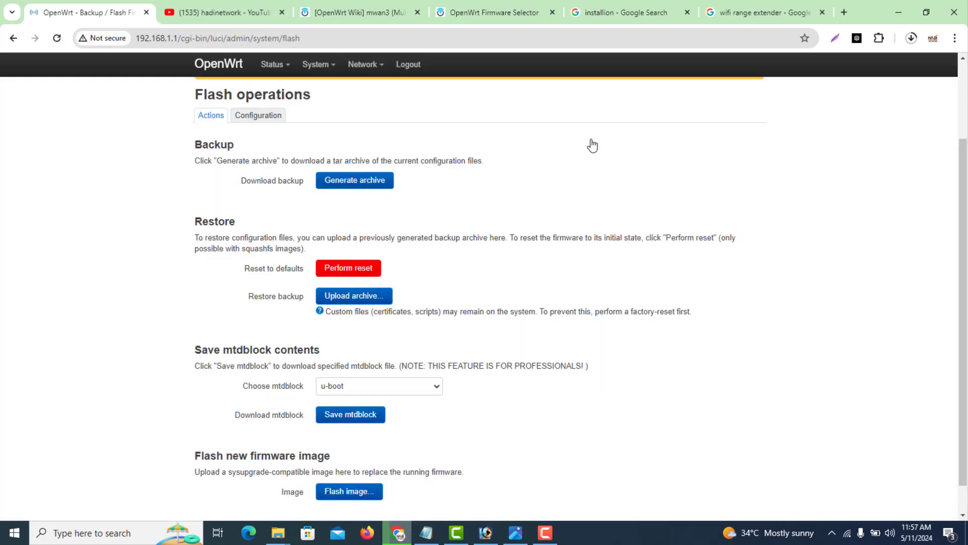
drag(963, 281, 958, 171)
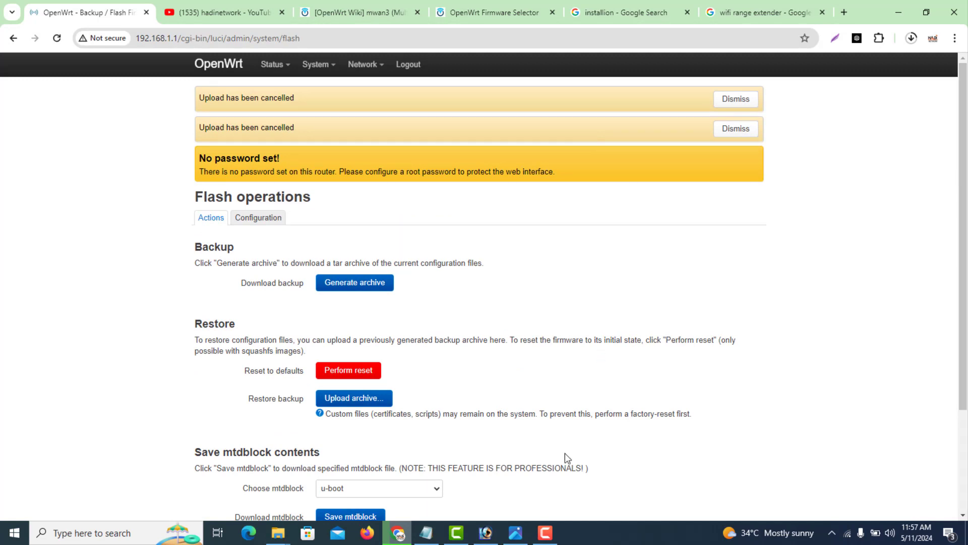
Disable the computer's Wi-Fi adapter in the Windows network connections and close the network settings windows.
right_click(849, 538)
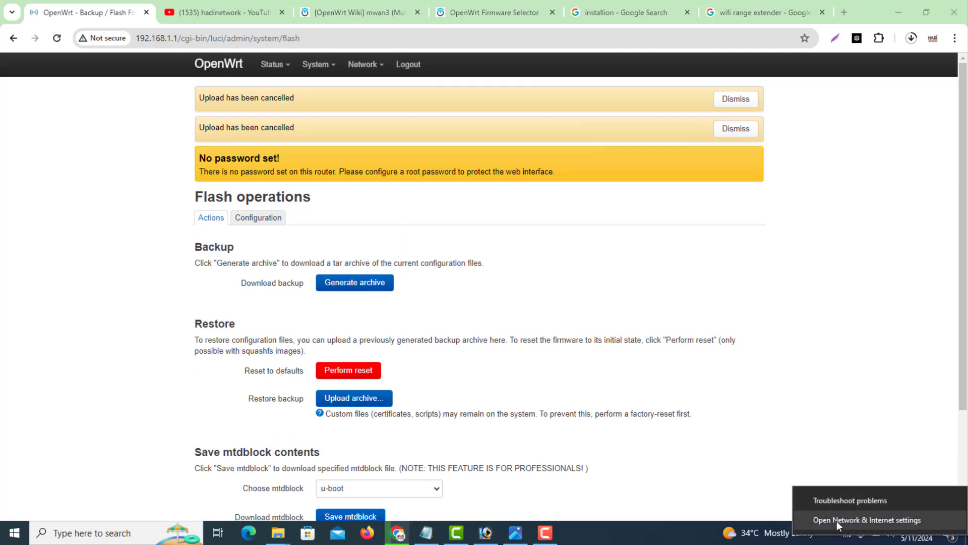
click(837, 520)
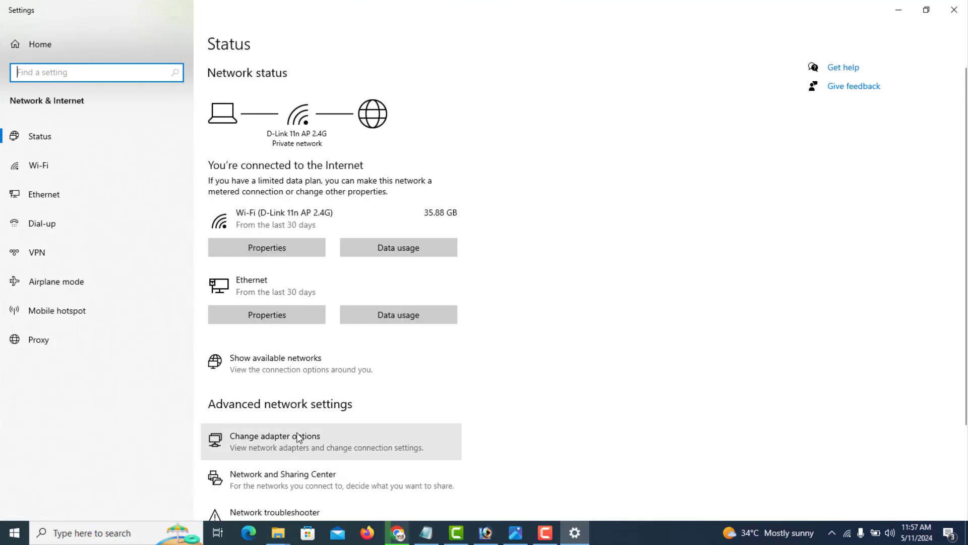
click(294, 431)
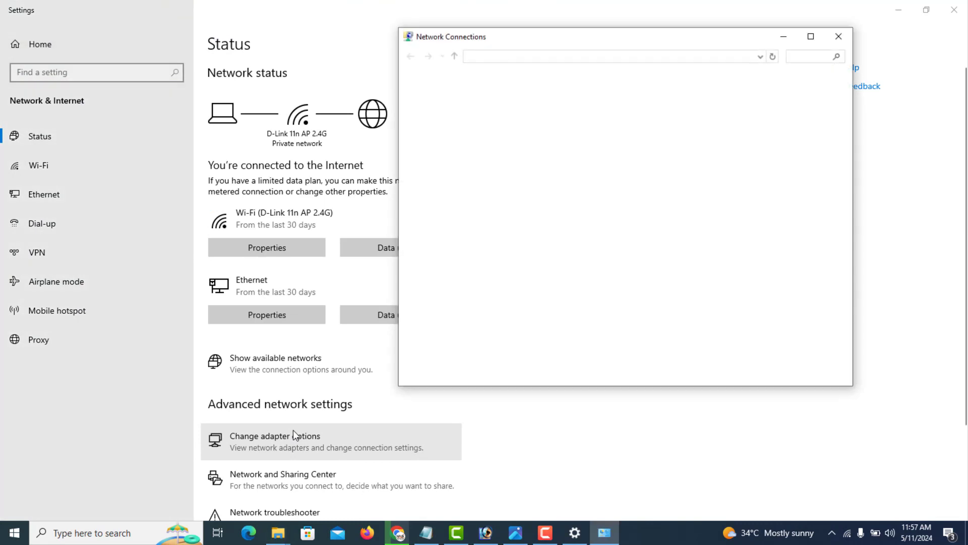
right_click(577, 308)
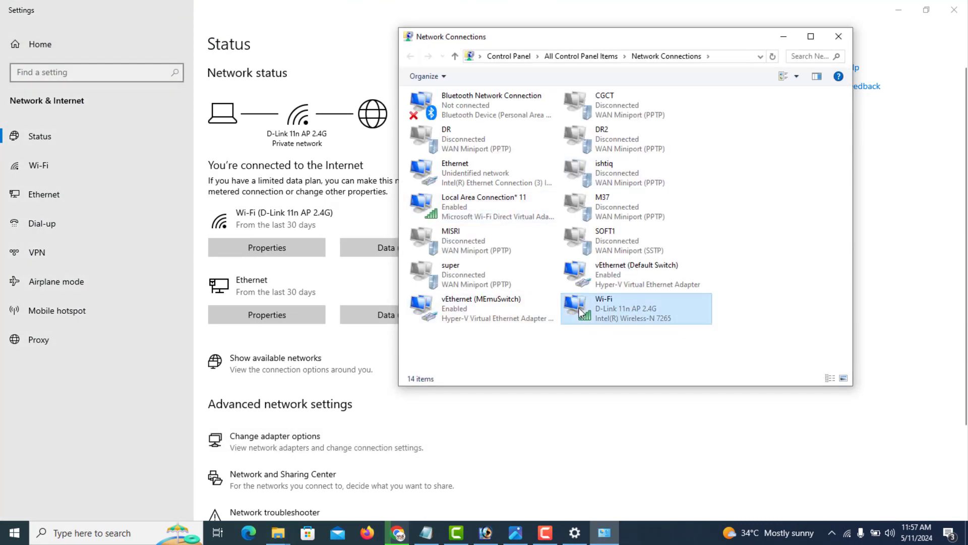
click(593, 318)
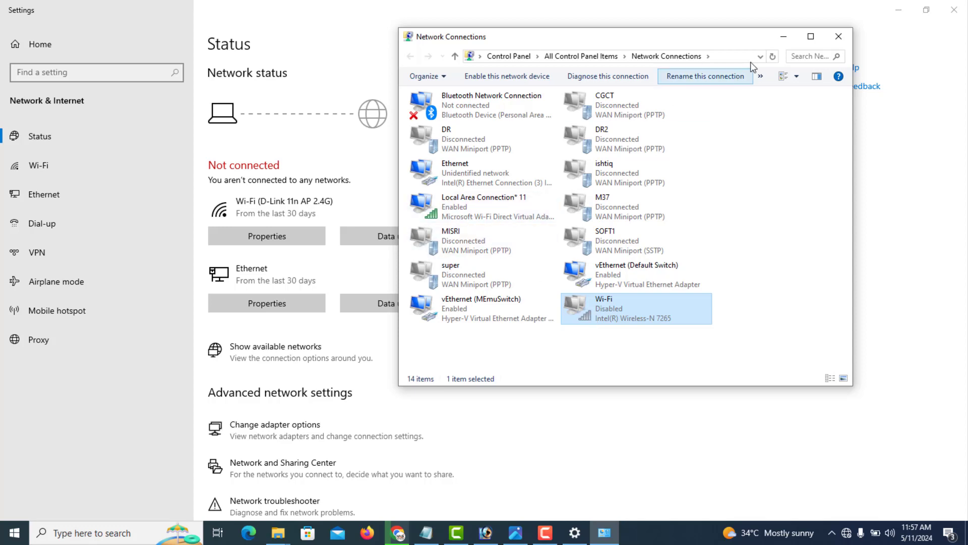
click(839, 36)
click(955, 8)
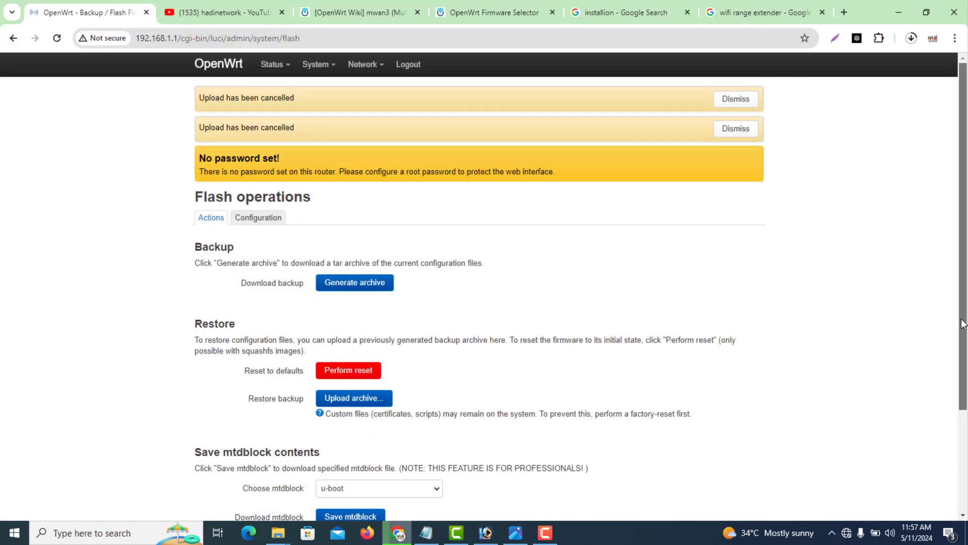
View the router's status overview and its realtime traffic and wireless graphs.
mouse_move(963, 322)
mouse_down()
mouse_move(962, 342)
mouse_move(962, 324)
mouse_up()
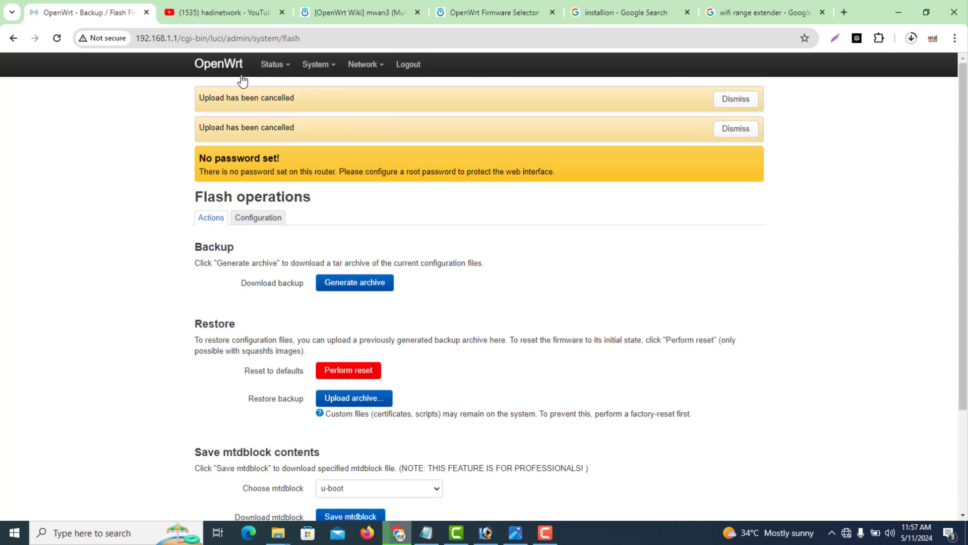
click(225, 75)
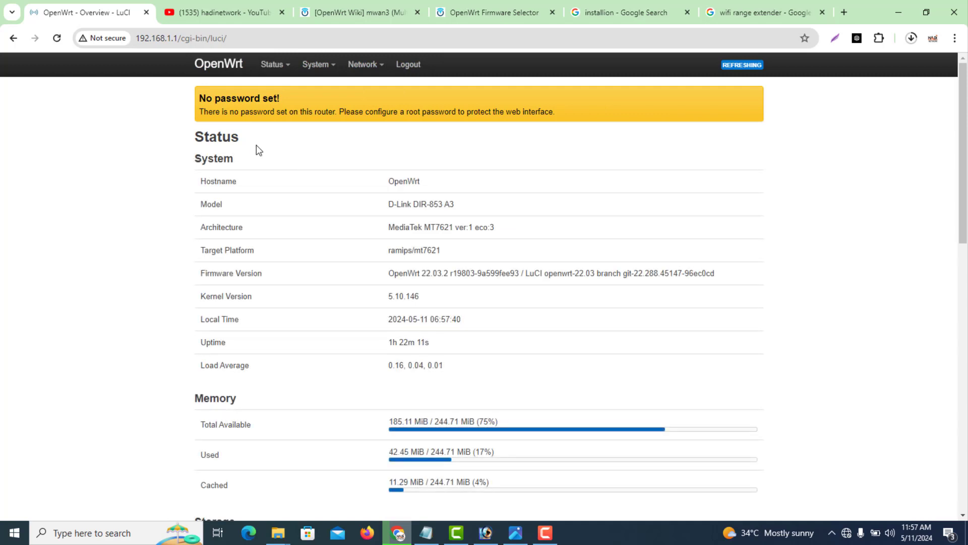
mouse_move(276, 68)
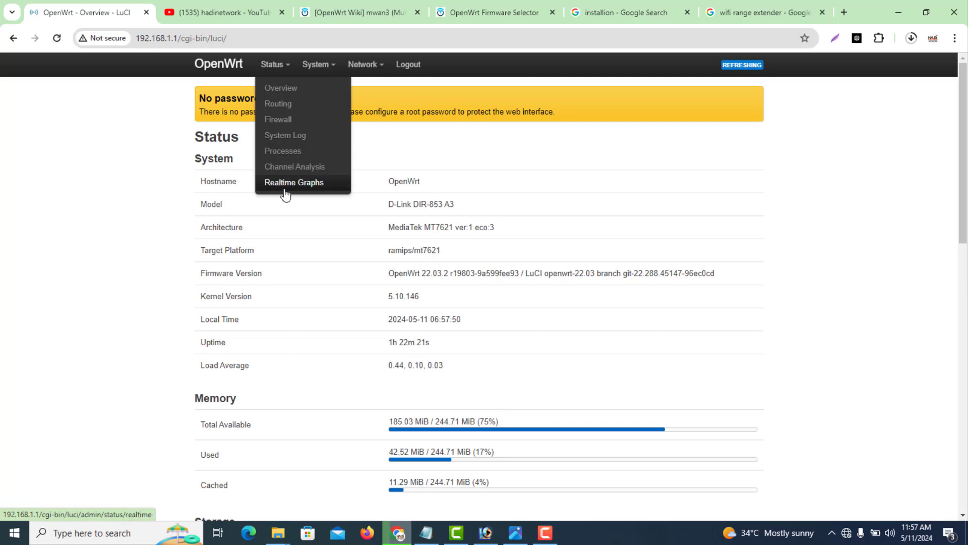
click(300, 187)
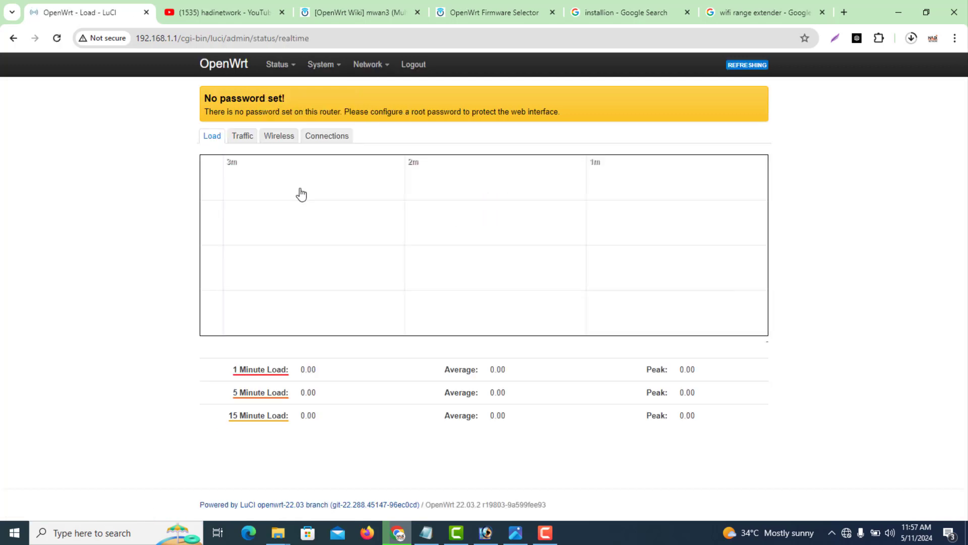
click(241, 141)
click(277, 144)
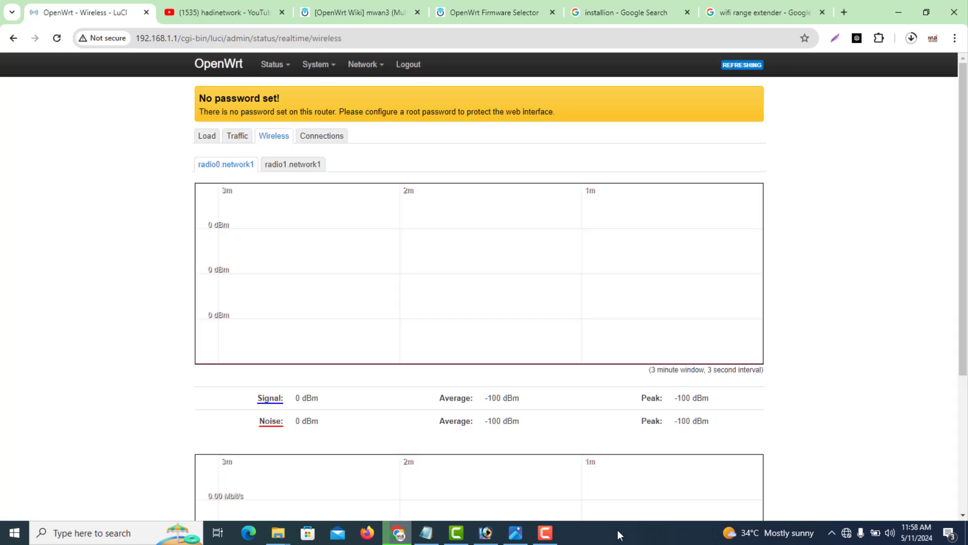
mouse_move(545, 532)
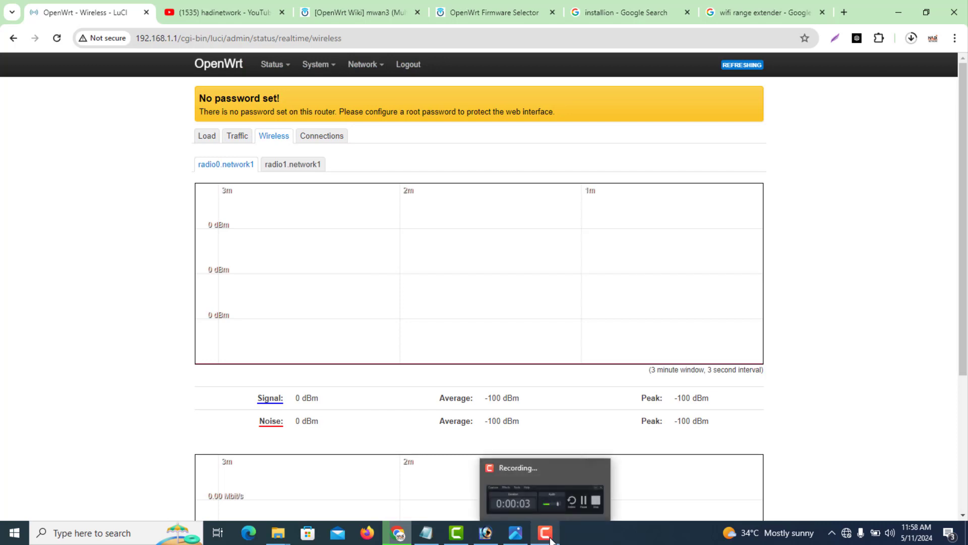
click(539, 508)
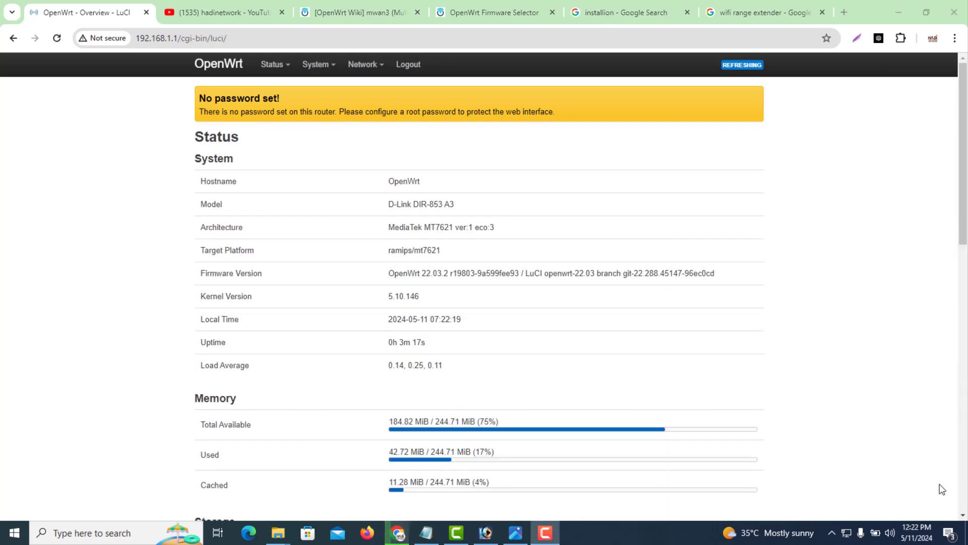
Open the router's realtime traffic graphs.
mouse_move(275, 65)
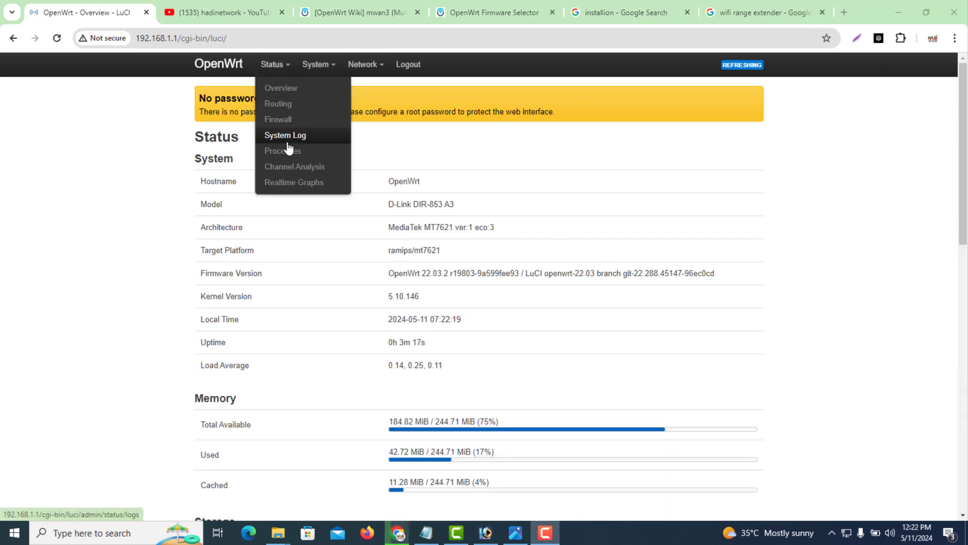
click(289, 184)
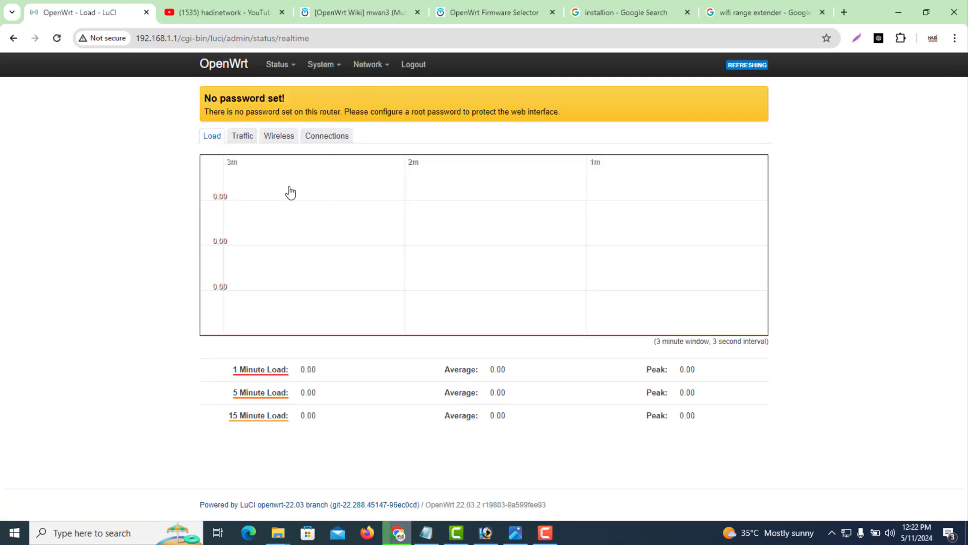
click(245, 141)
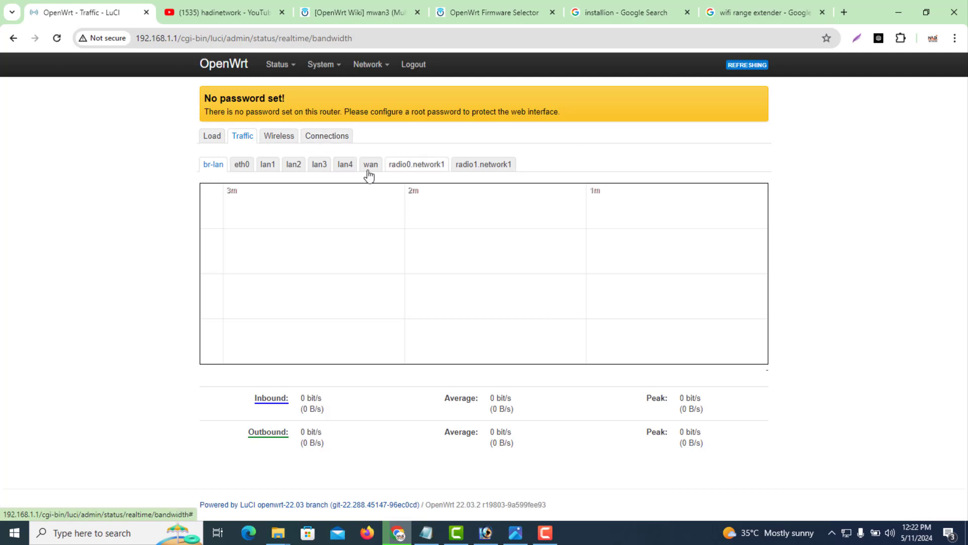
Open the router's status overview and point out the hostname and the device model.
mouse_move(279, 67)
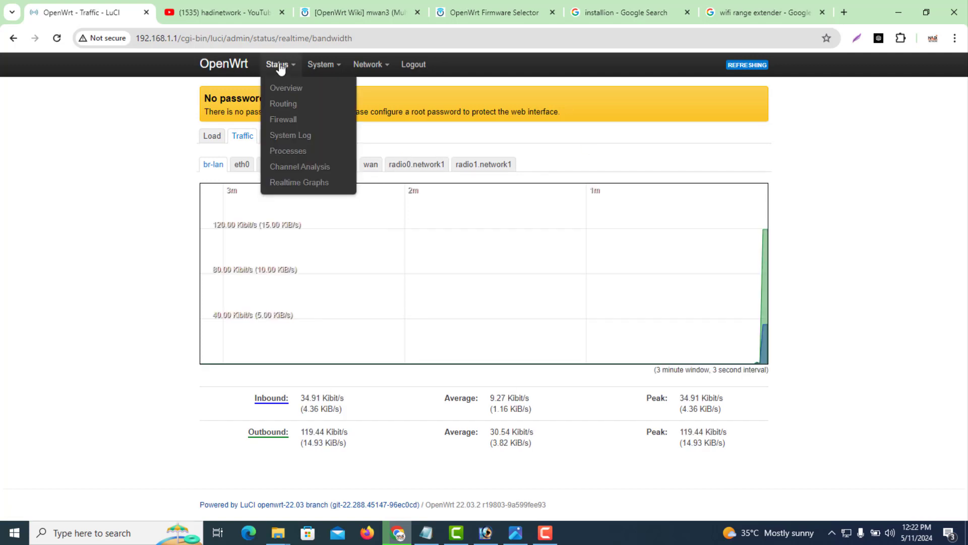
click(280, 88)
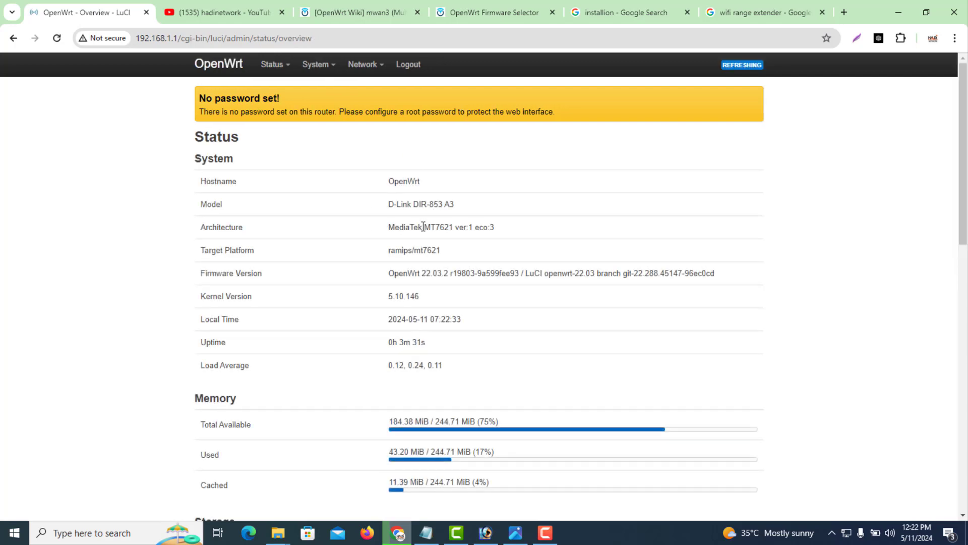
drag(441, 190, 377, 192)
drag(429, 205, 385, 207)
mouse_move(363, 64)
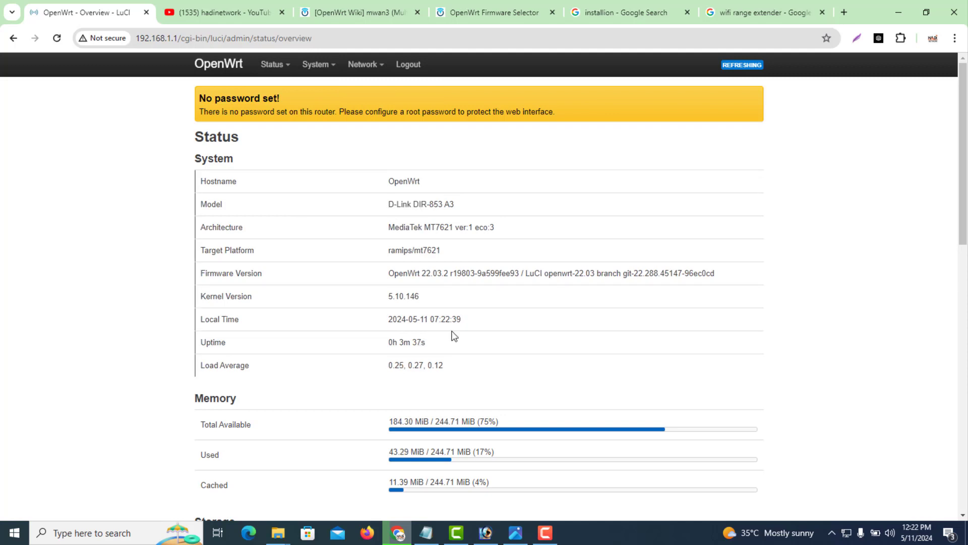
View the router's password administration page and its software package page.
mouse_move(324, 74)
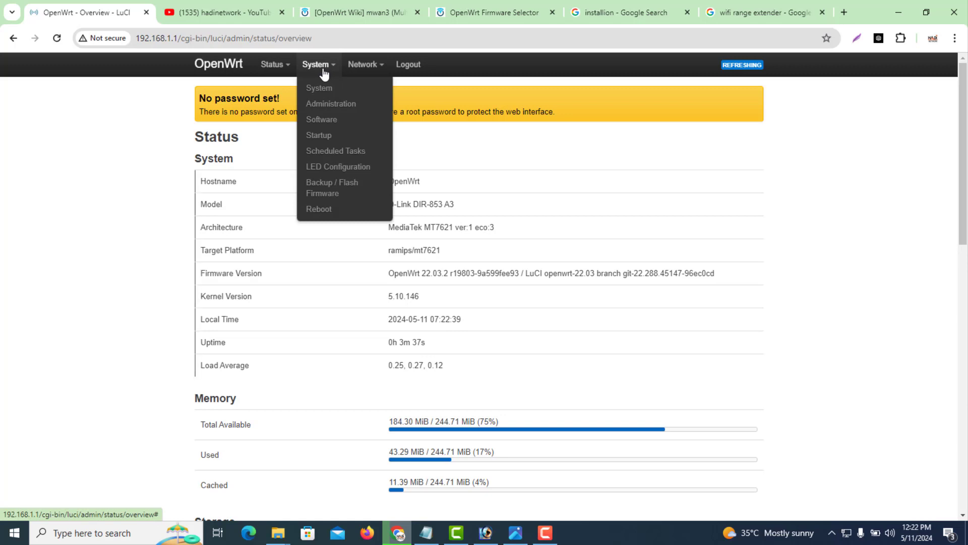
click(341, 104)
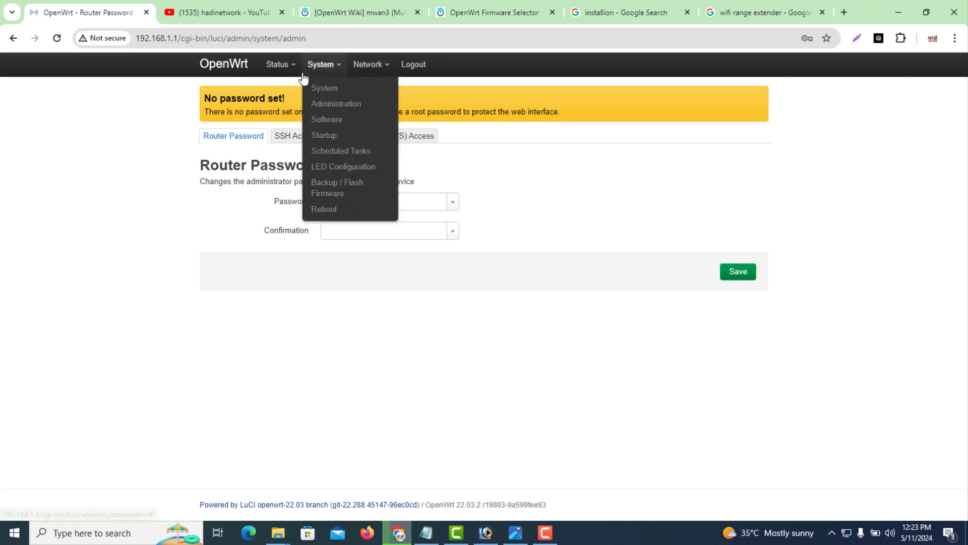
click(330, 121)
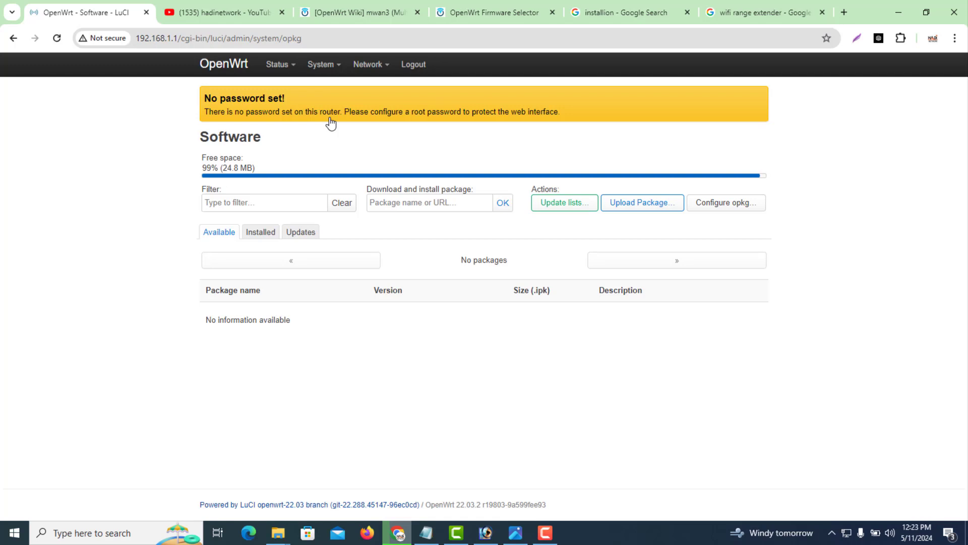
Open the backup and flash firmware page and review the Backup, Restore and Save mtdblock contents sections.
mouse_move(321, 65)
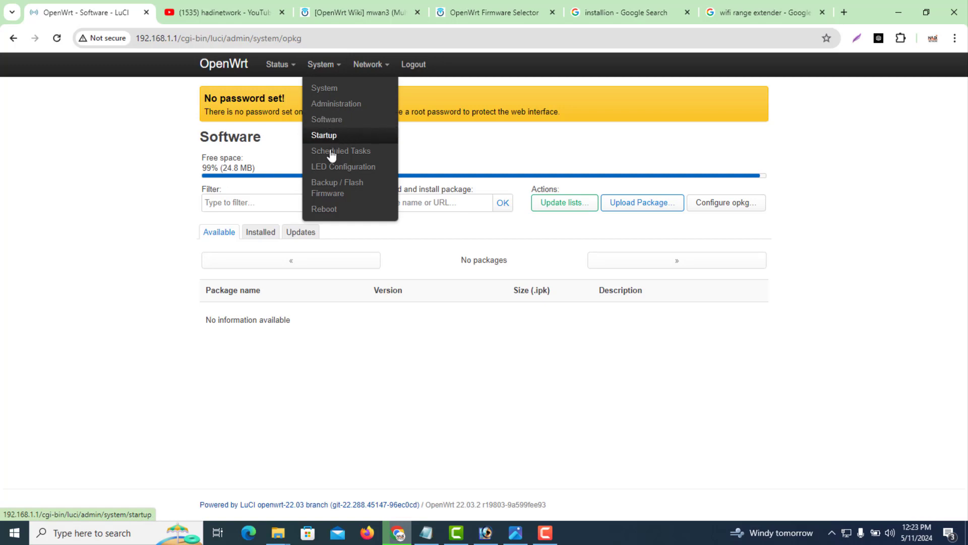
click(353, 190)
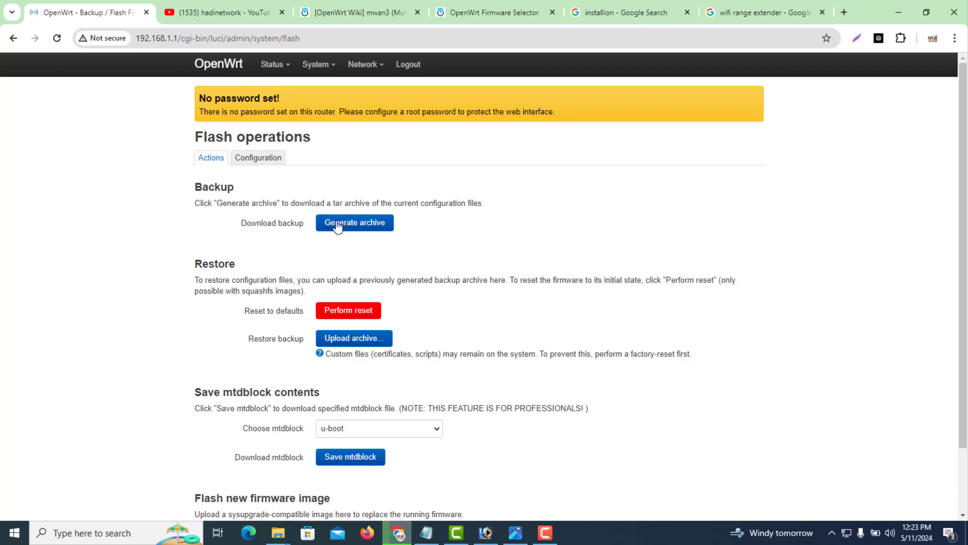
drag(235, 188, 192, 194)
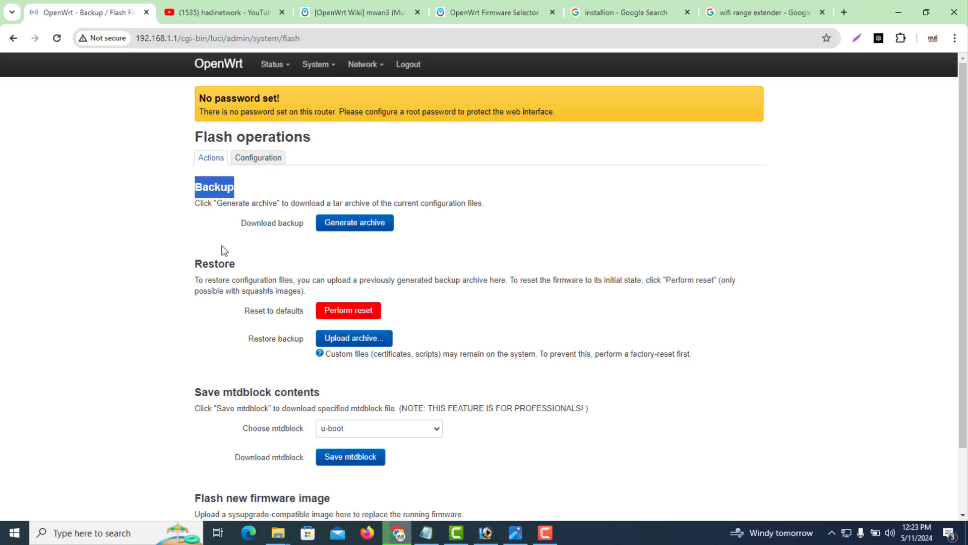
drag(236, 264, 197, 267)
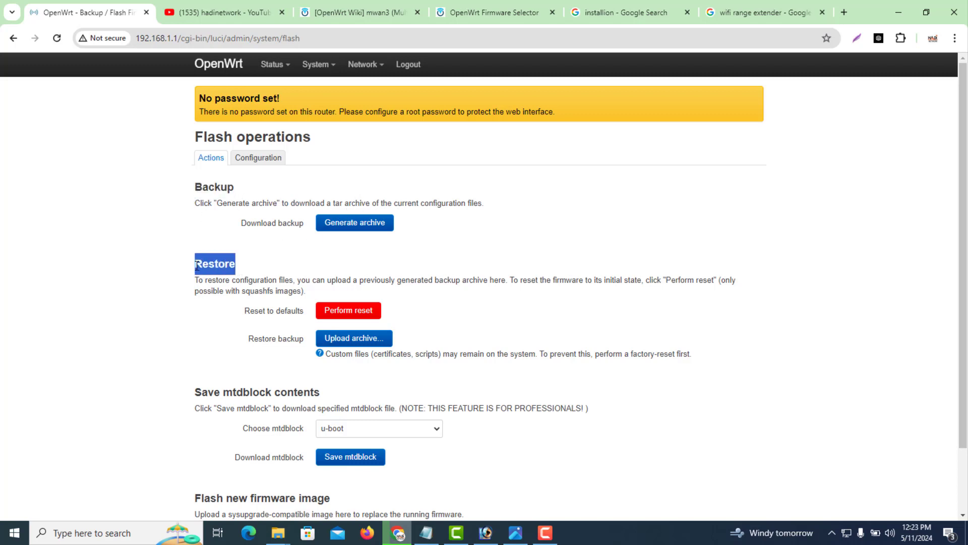
drag(325, 394, 197, 392)
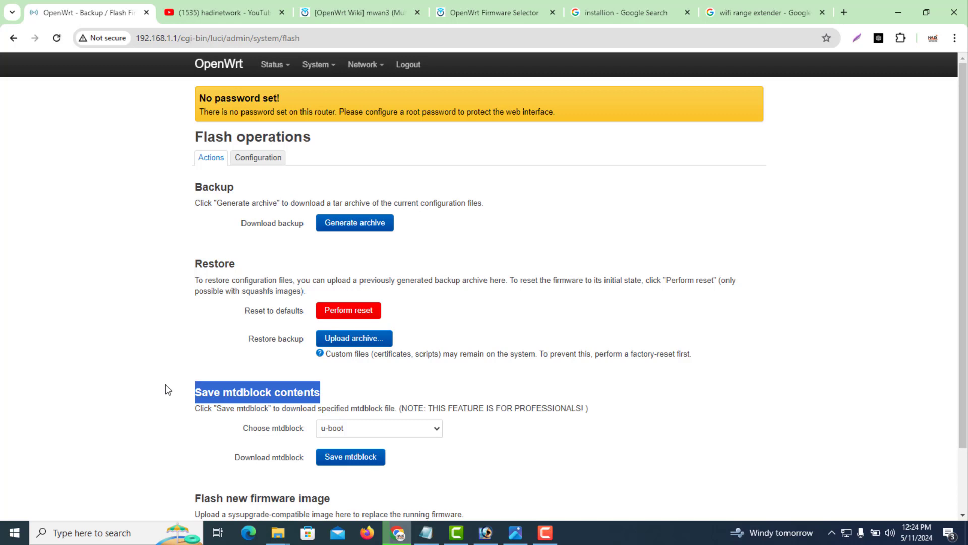
drag(238, 268, 193, 266)
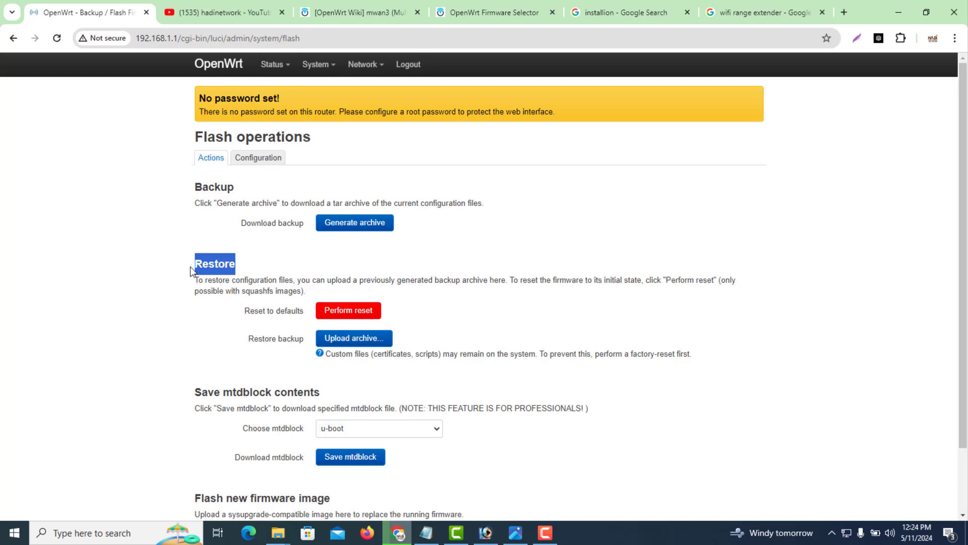
Open the wireless overview, scan for nearby networks with radio0 and dismiss the scan list.
mouse_move(317, 66)
mouse_move(357, 66)
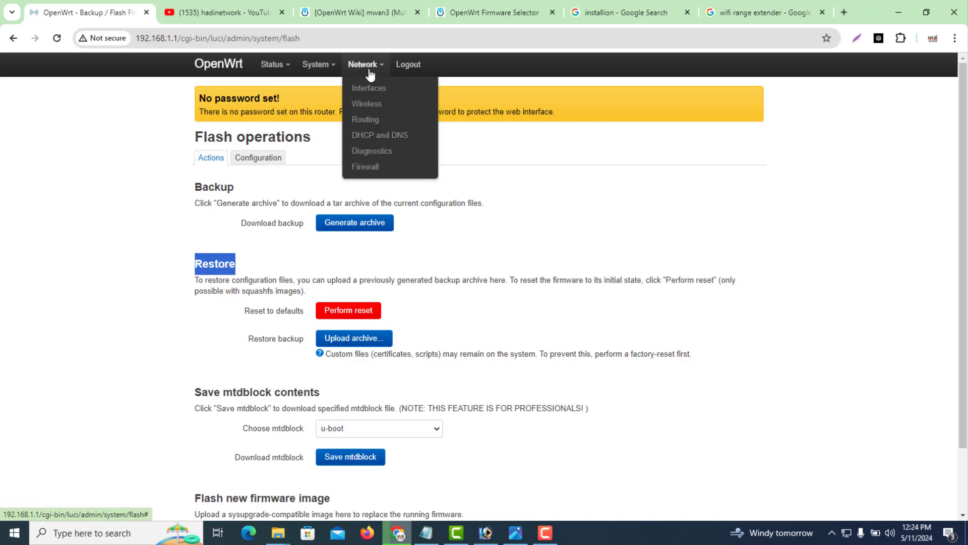
click(364, 104)
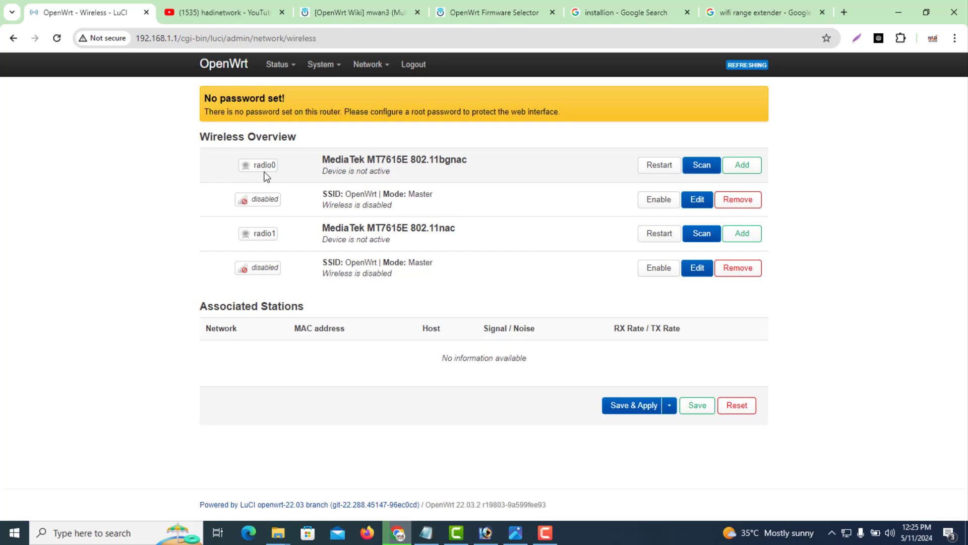
click(702, 166)
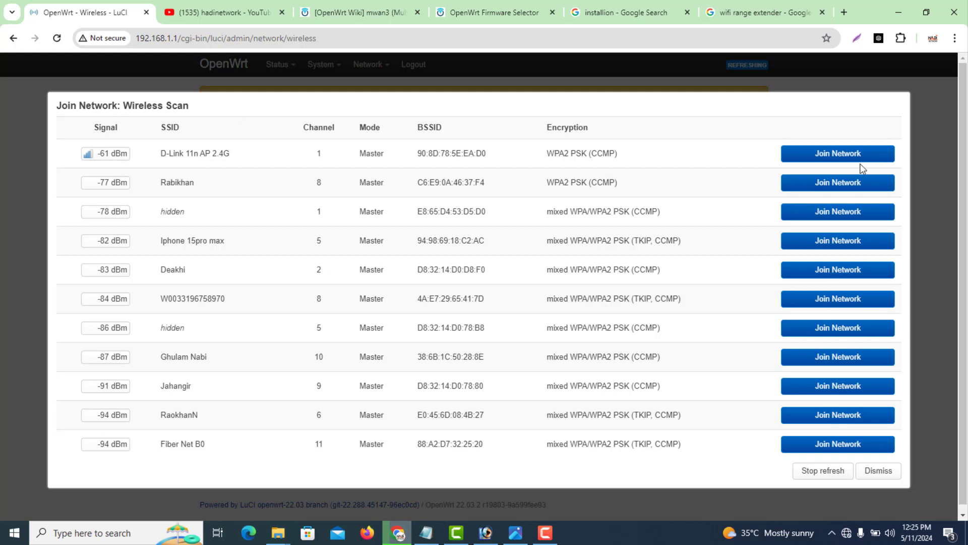
click(841, 160)
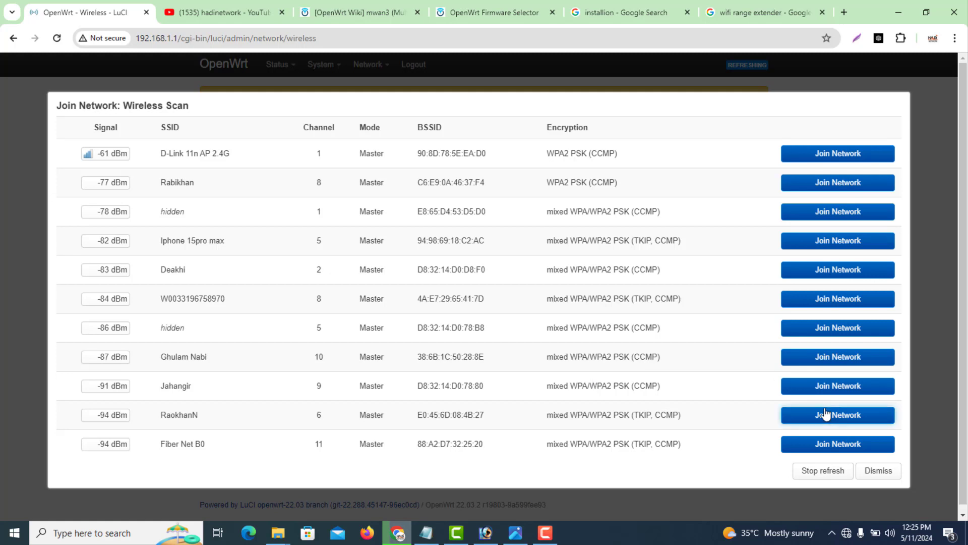
click(878, 474)
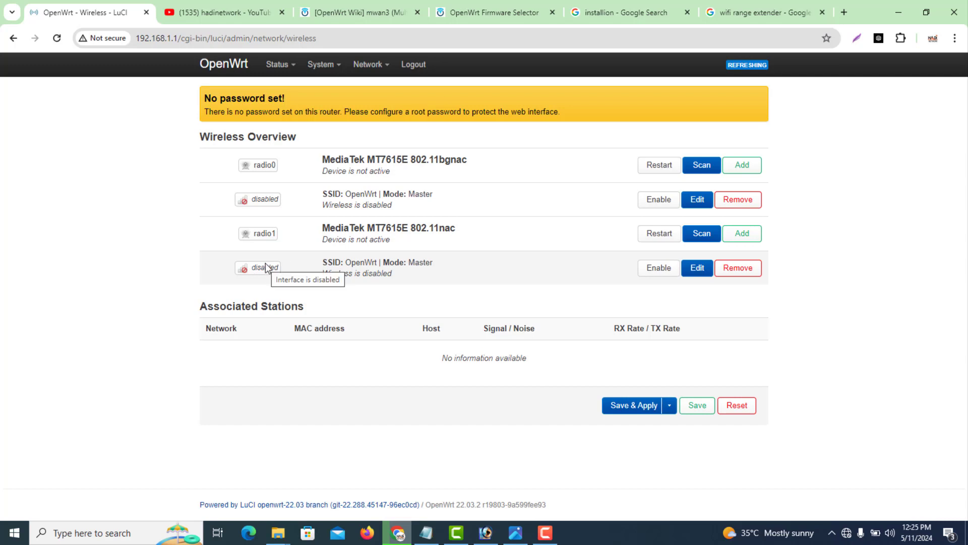
Enable the disabled OpenWrt wireless network on radio1, logging in to the router again as root.
drag(400, 280, 320, 267)
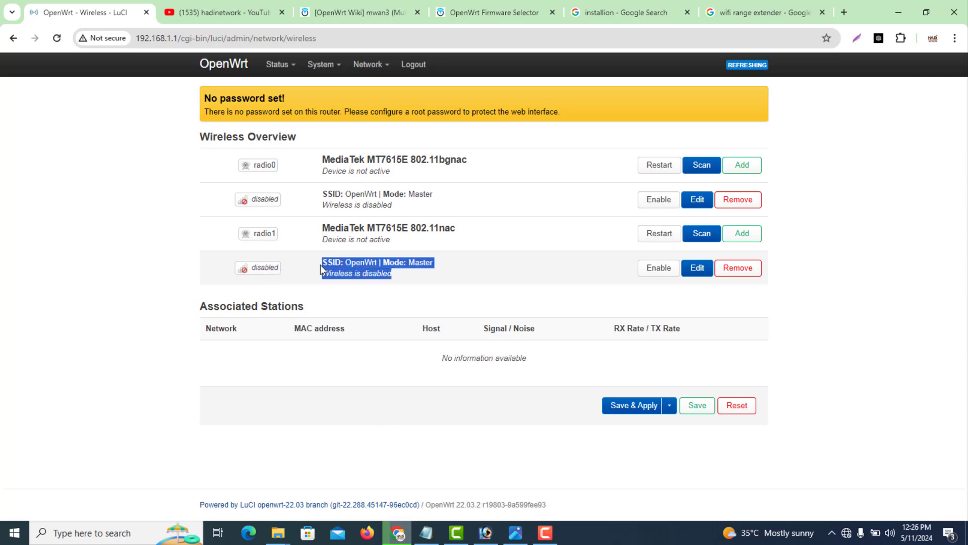
click(655, 271)
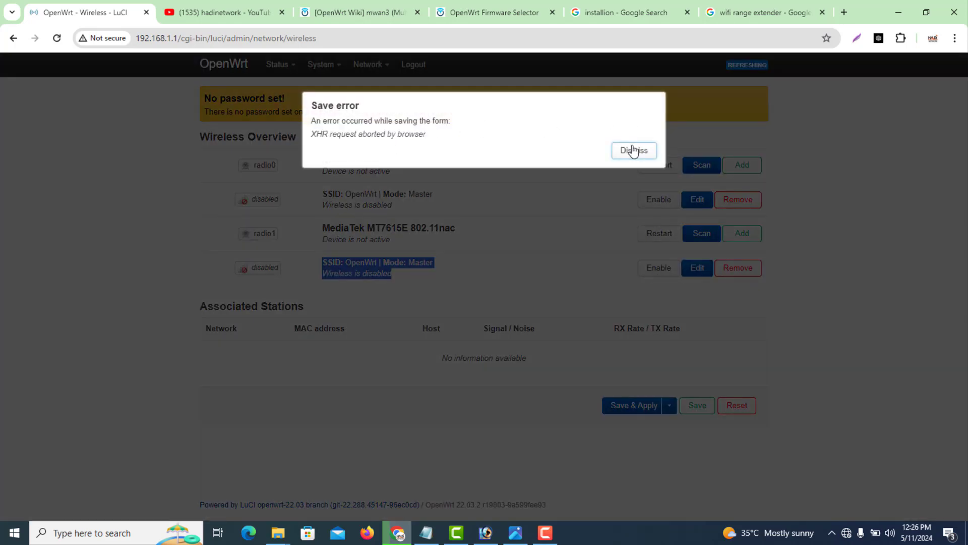
click(633, 151)
click(671, 268)
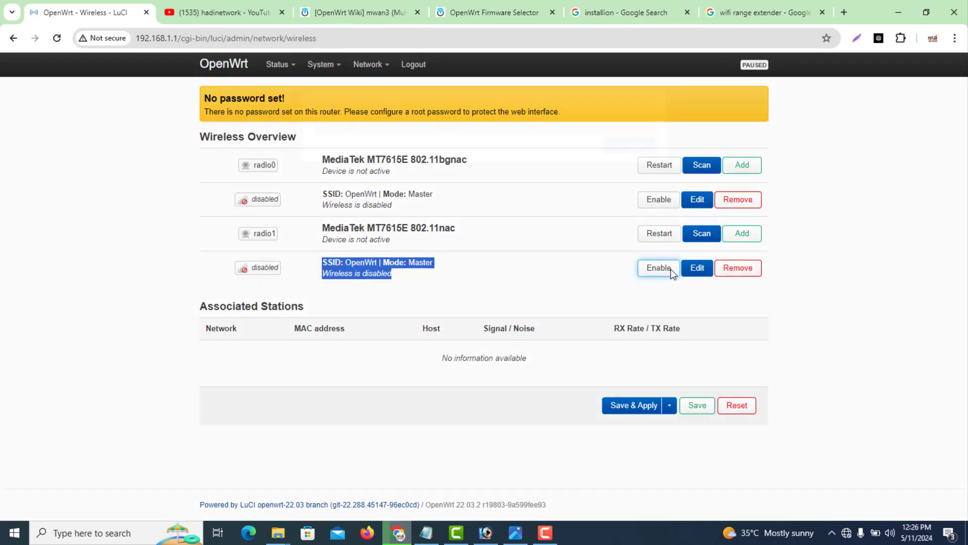
click(617, 147)
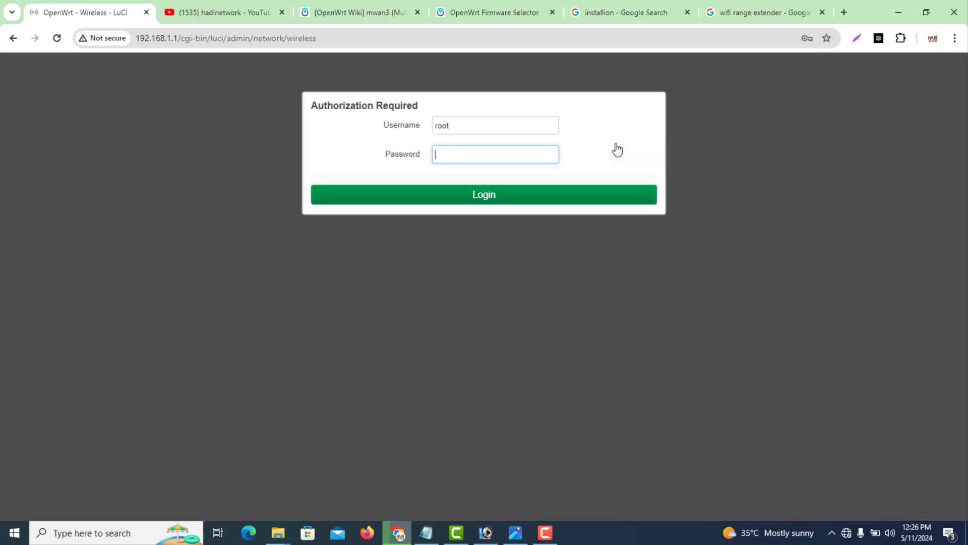
click(475, 196)
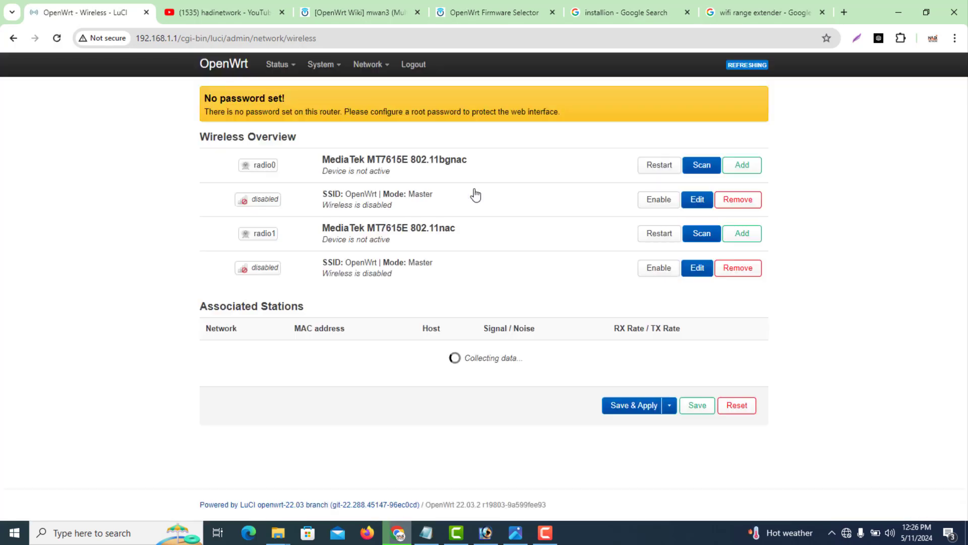
click(668, 273)
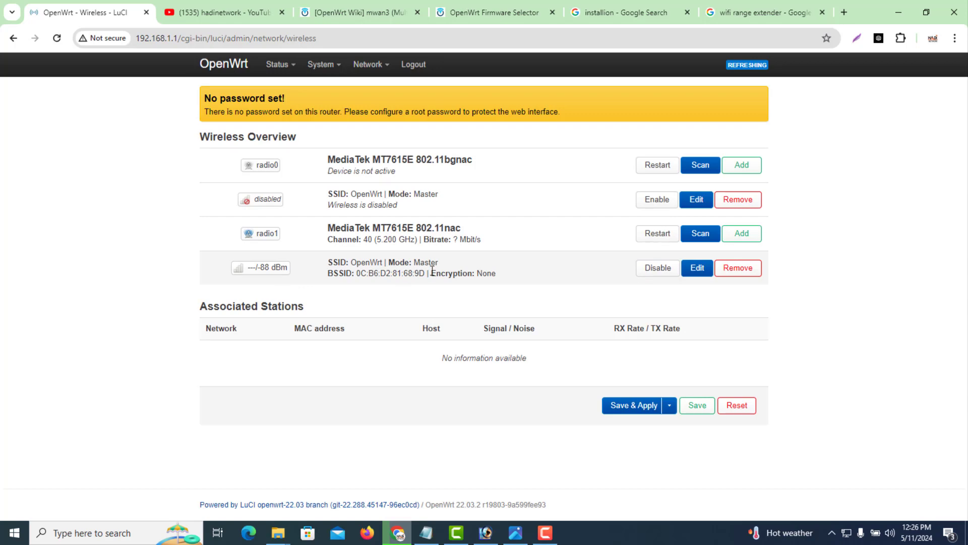
Edit the radio1 wireless network, set its operating mode to N and look through the width and channel options.
click(700, 273)
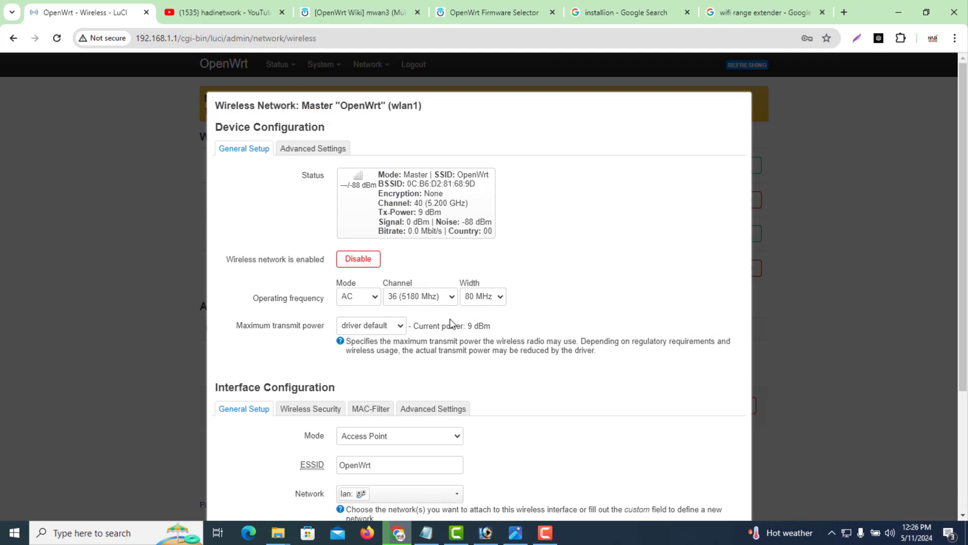
click(376, 298)
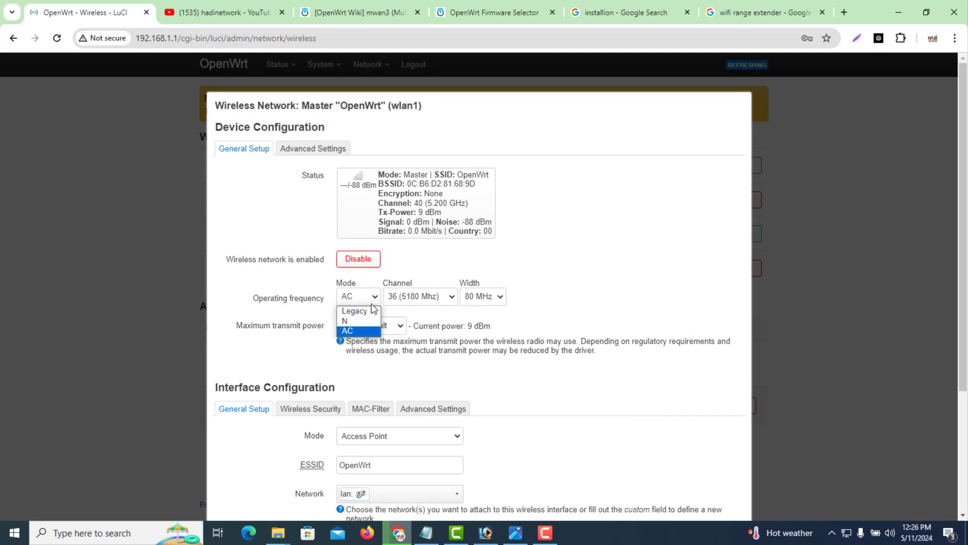
click(352, 321)
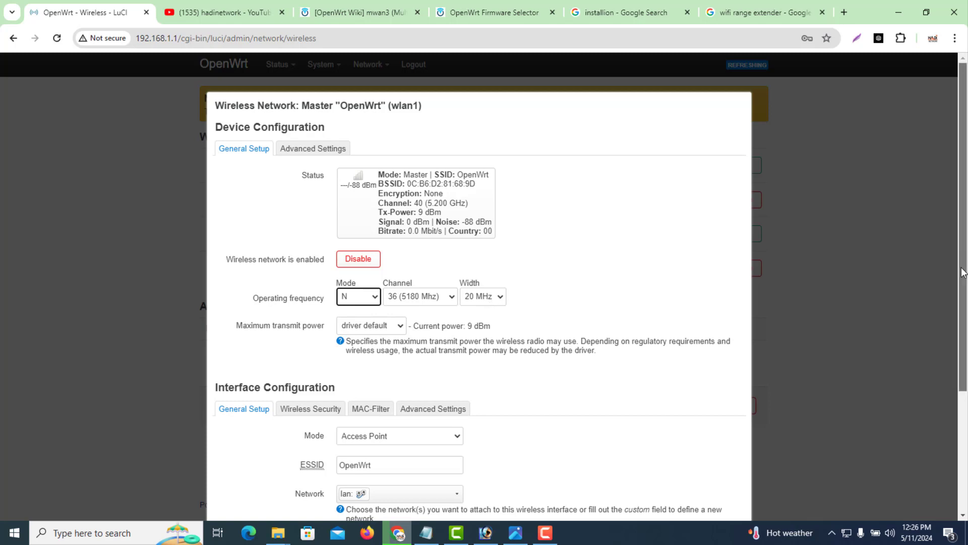
scroll(650, 225, down, 2)
click(500, 226)
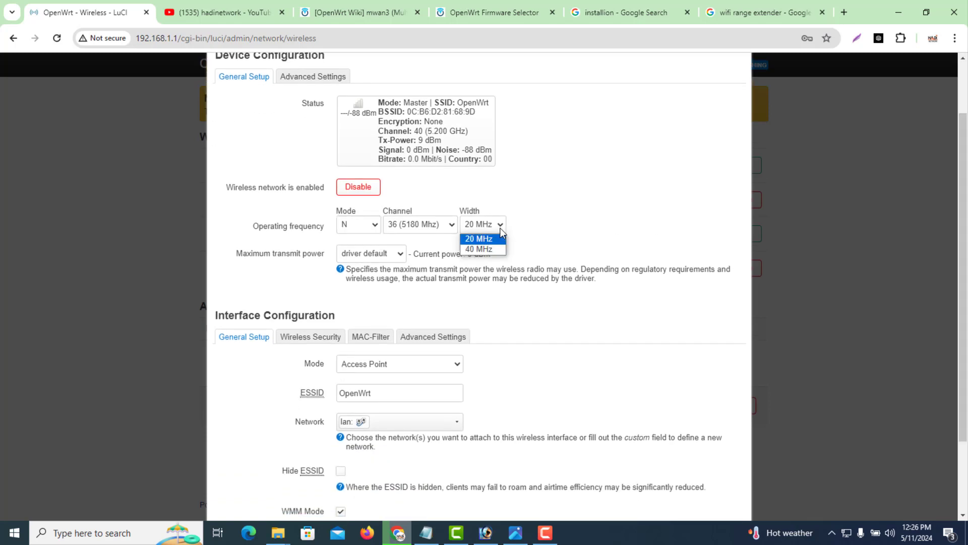
click(544, 222)
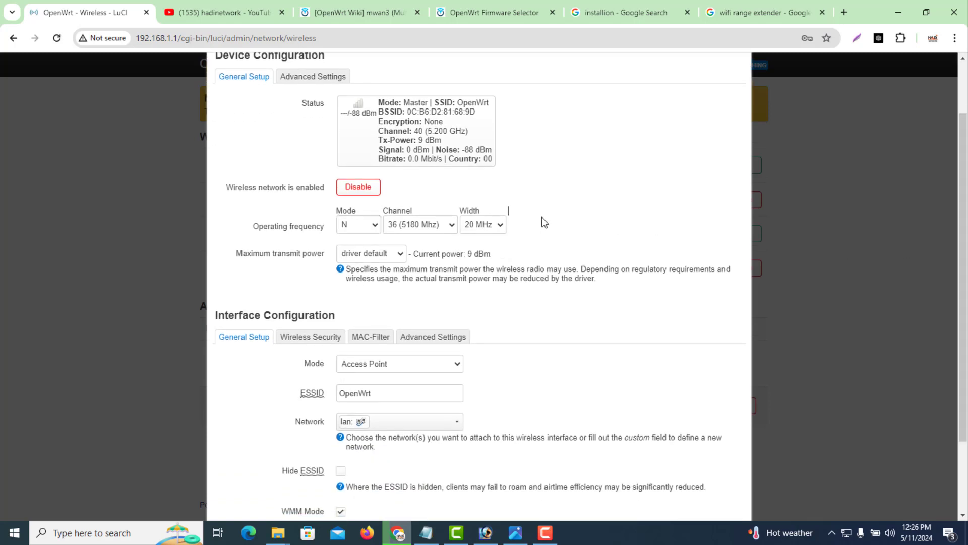
click(442, 226)
click(580, 199)
key(shift+Down)
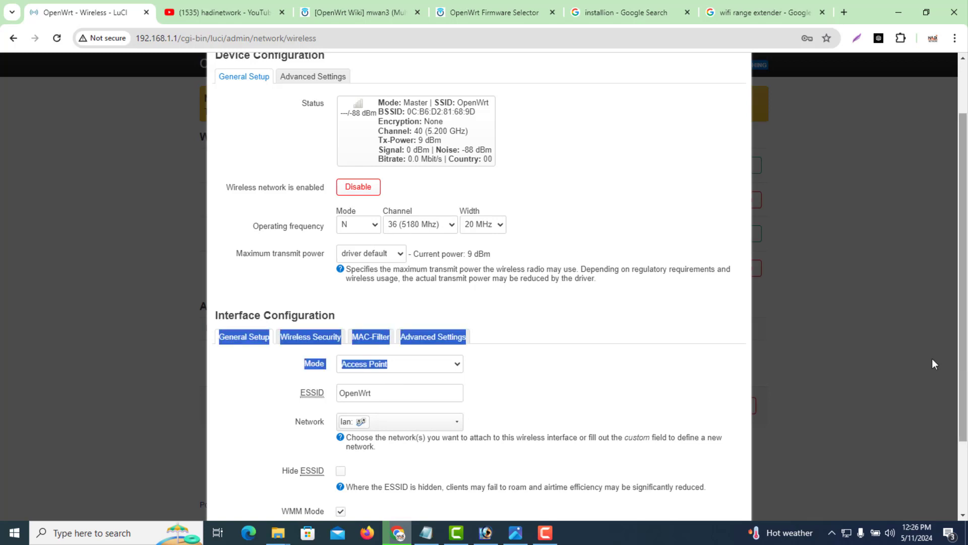
click(759, 367)
Keep the wireless interface in Access Point mode and set its ESSID to HADINETWORK.
drag(966, 288, 960, 402)
click(459, 270)
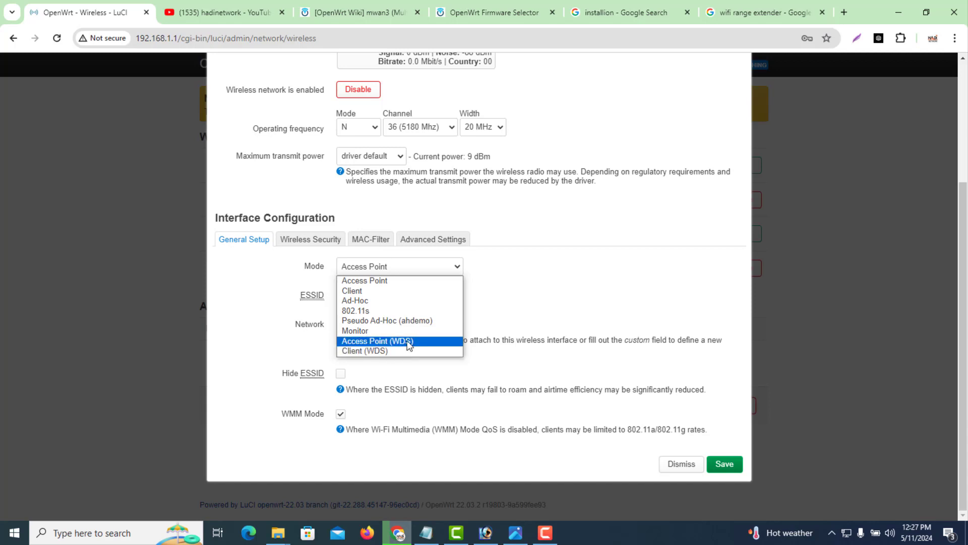
click(366, 280)
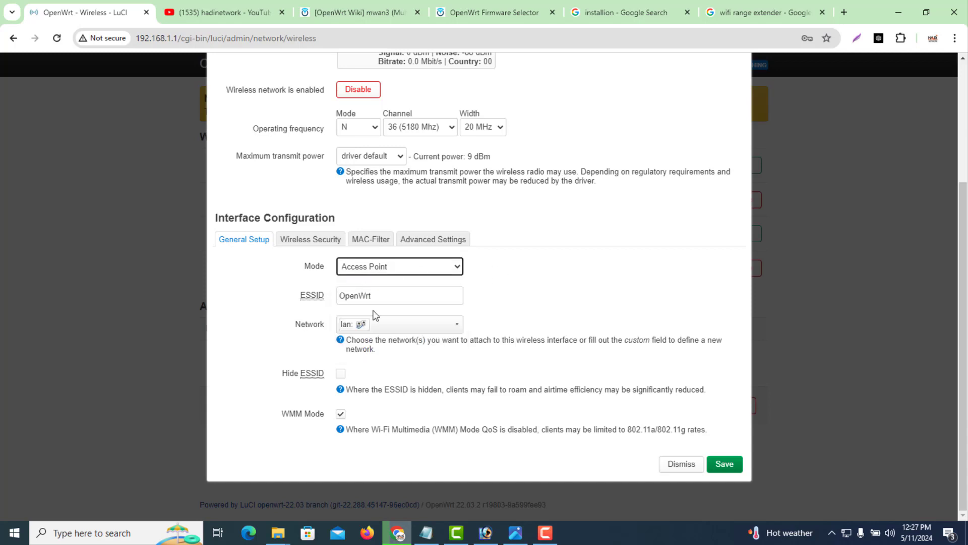
double_click(393, 295)
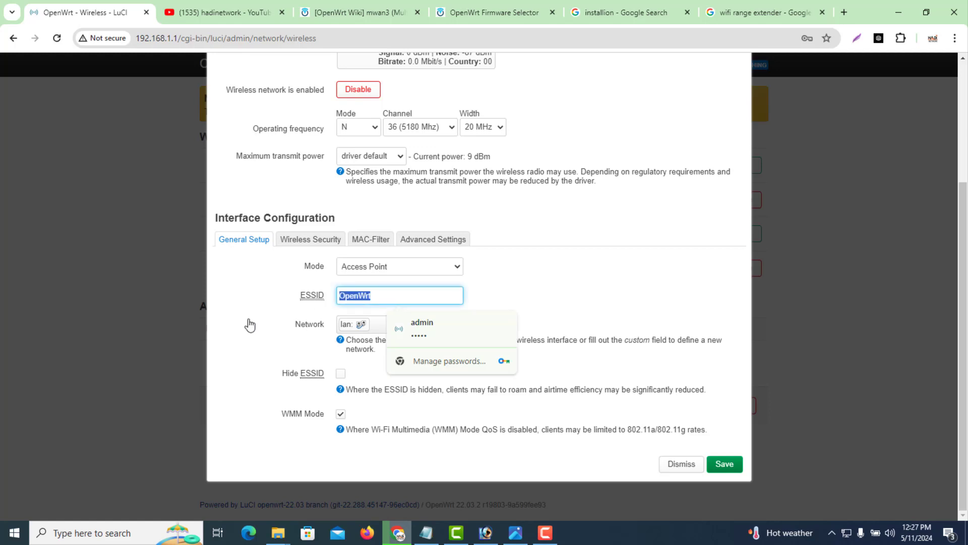
text(HADINETWORK)
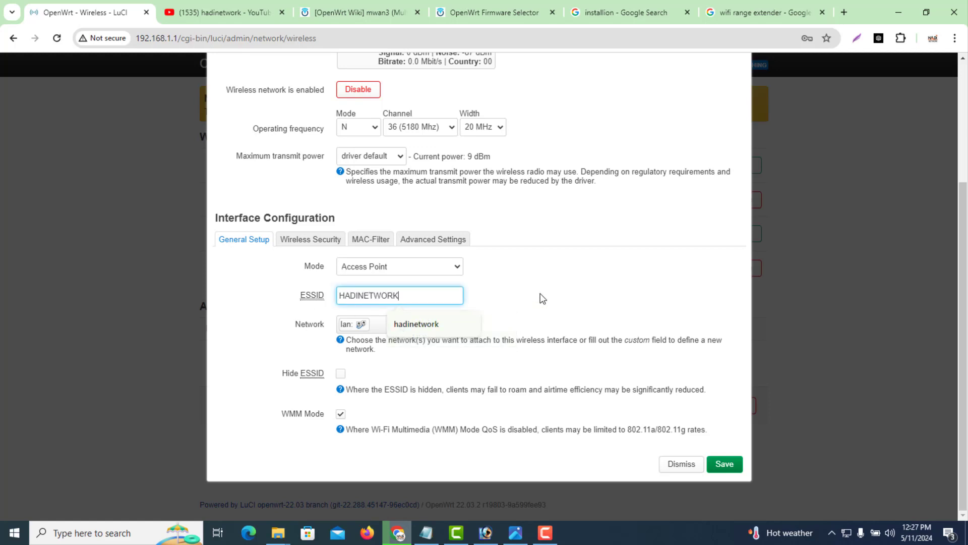
click(492, 298)
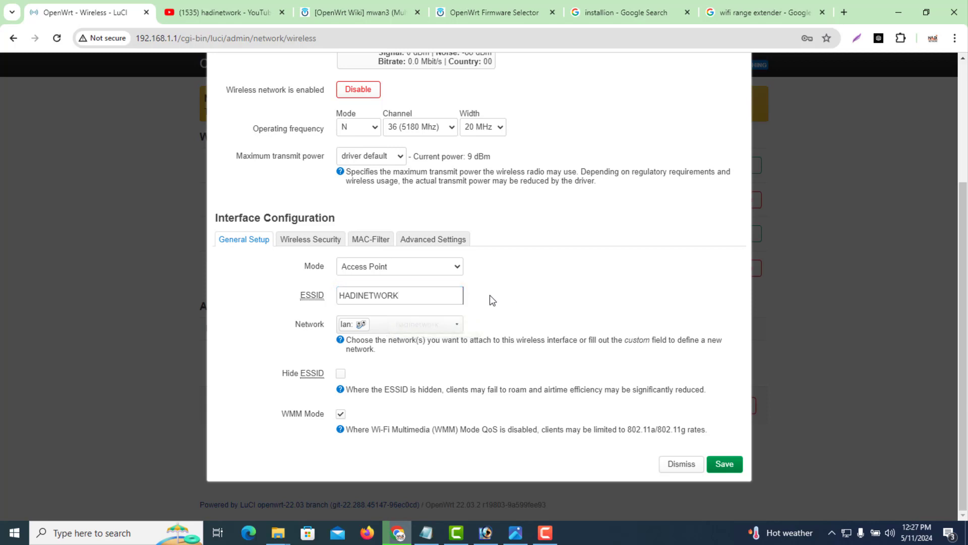
click(401, 296)
Look through the interface's network choices and encryption options, keeping lan and No Encryption (open network).
click(363, 325)
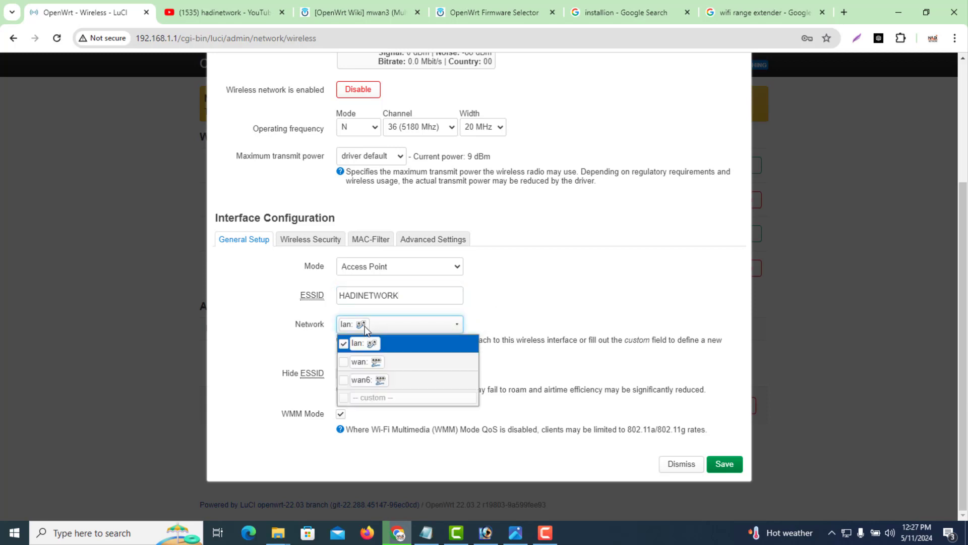
click(278, 344)
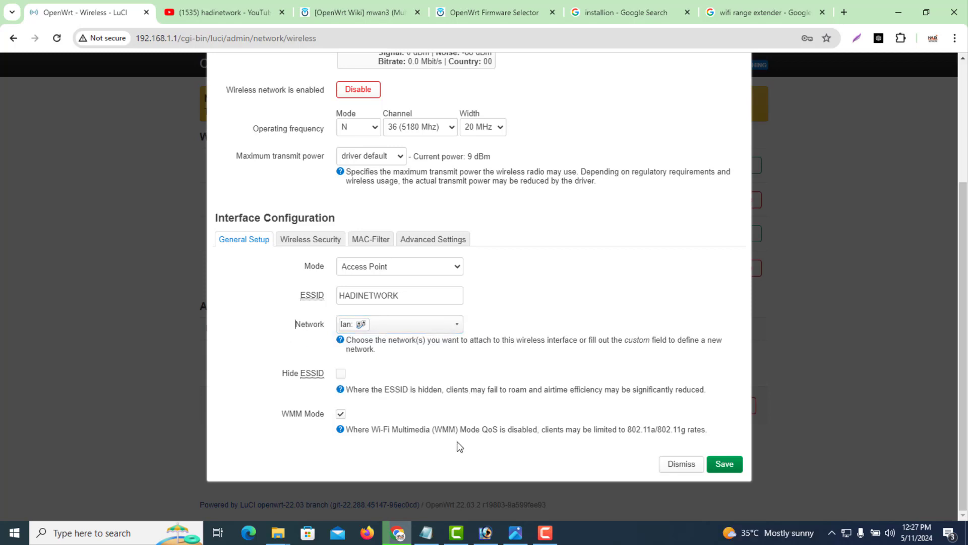
click(319, 245)
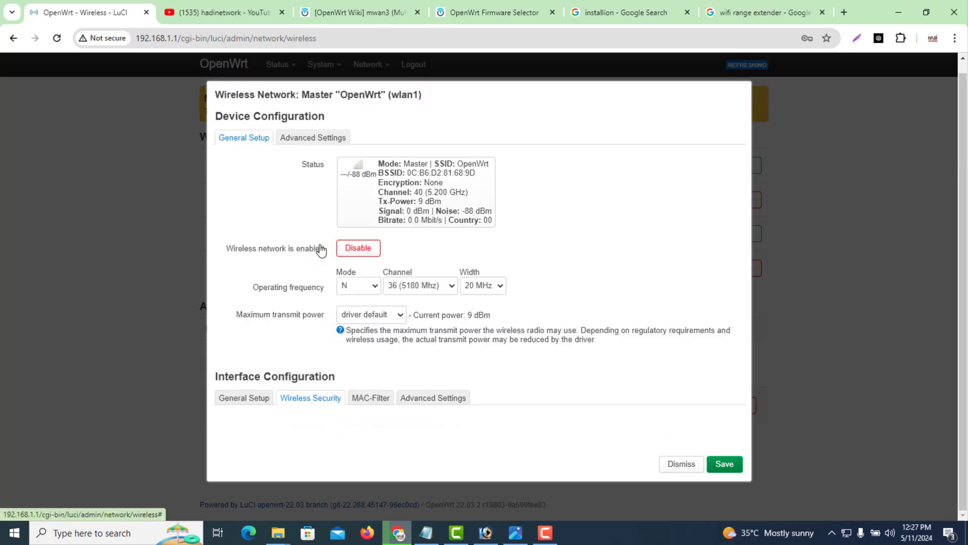
click(416, 427)
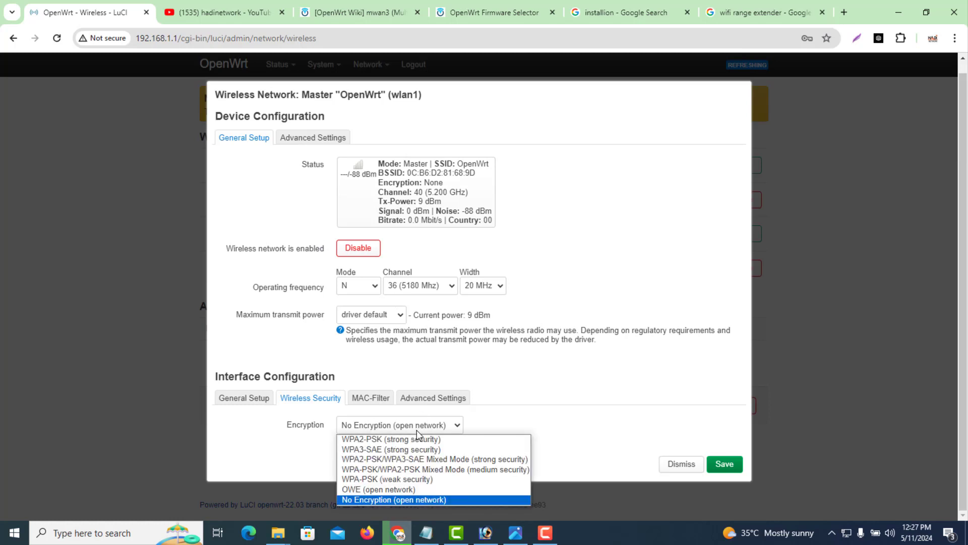
click(248, 460)
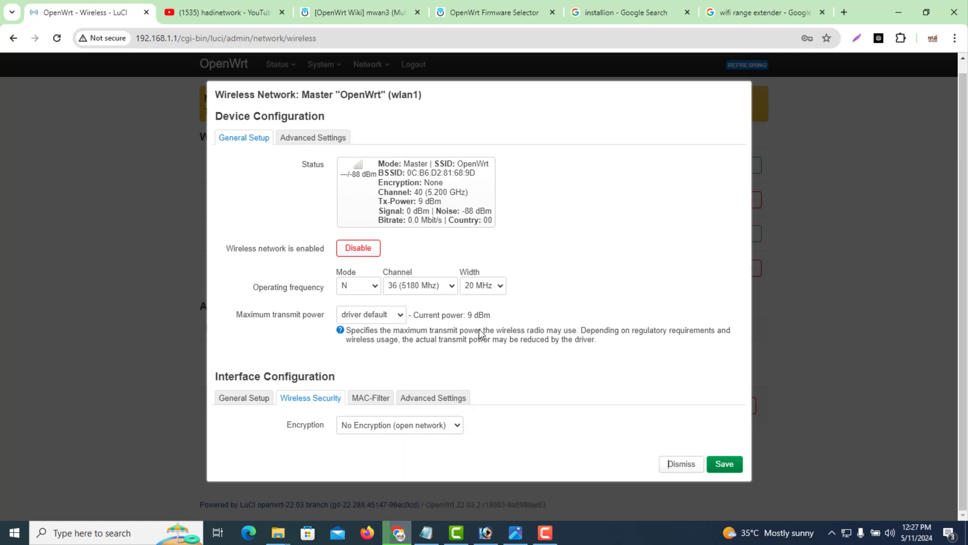
Look through the wireless interface's MAC address filter options, leaving the filter disabled, and view its advanced settings.
click(372, 398)
click(384, 425)
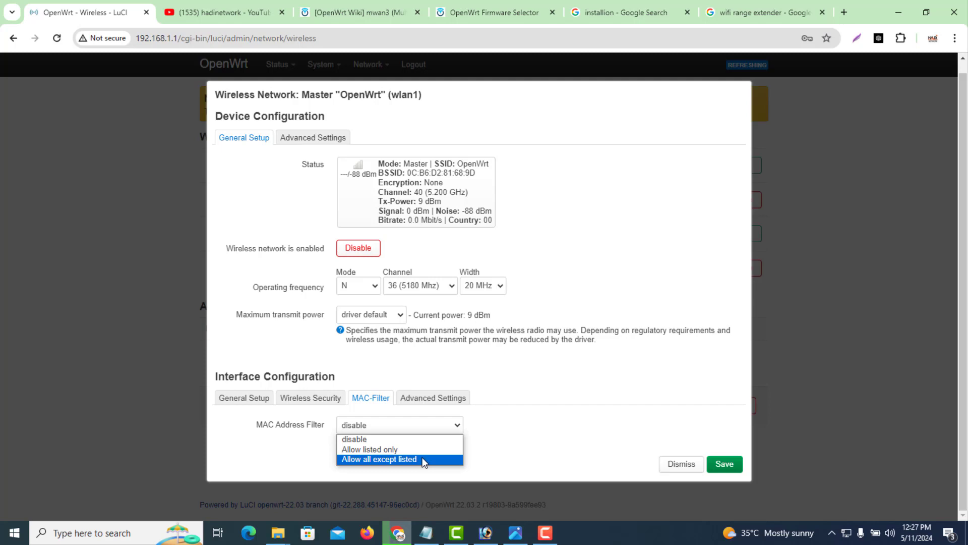
click(541, 420)
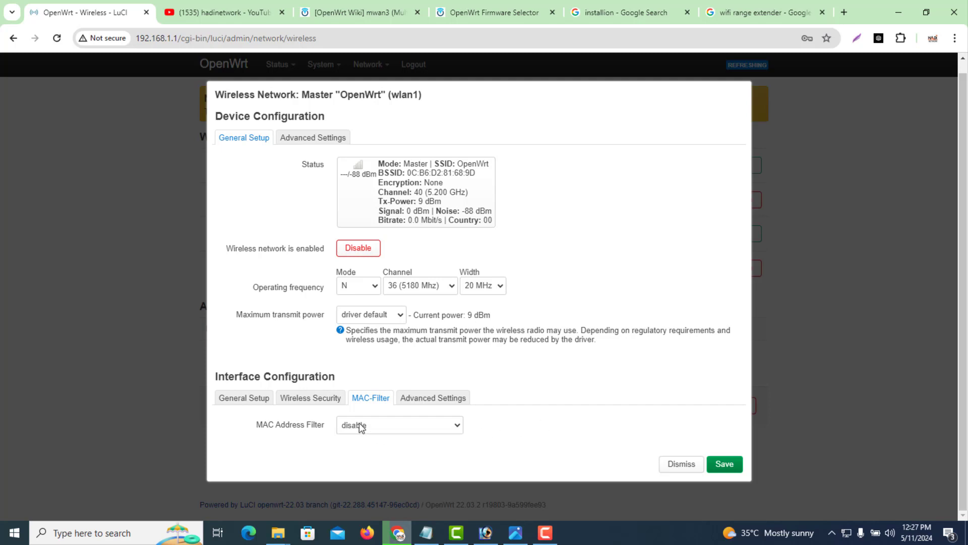
click(433, 398)
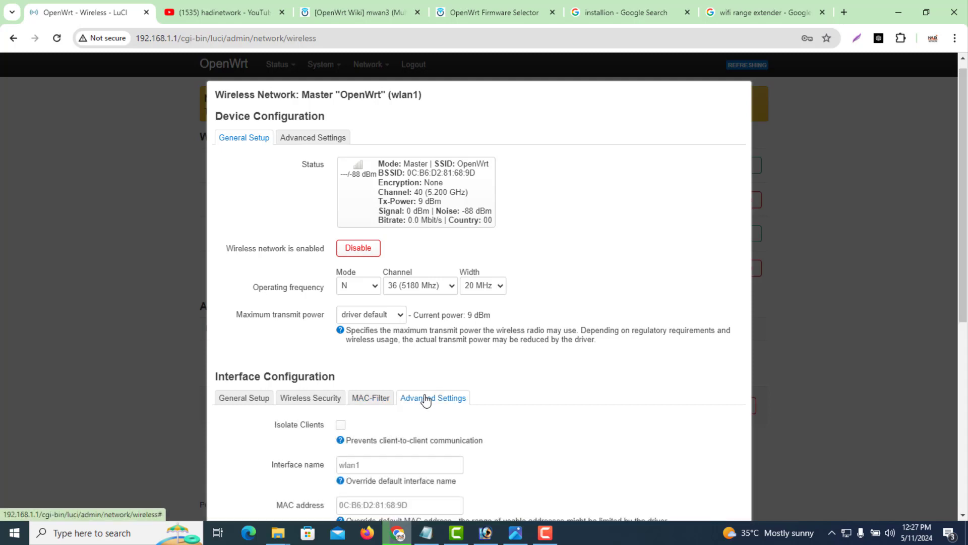
Save the edited radio1 wireless network and apply the pending configuration changes to the router.
drag(963, 293, 961, 473)
click(728, 496)
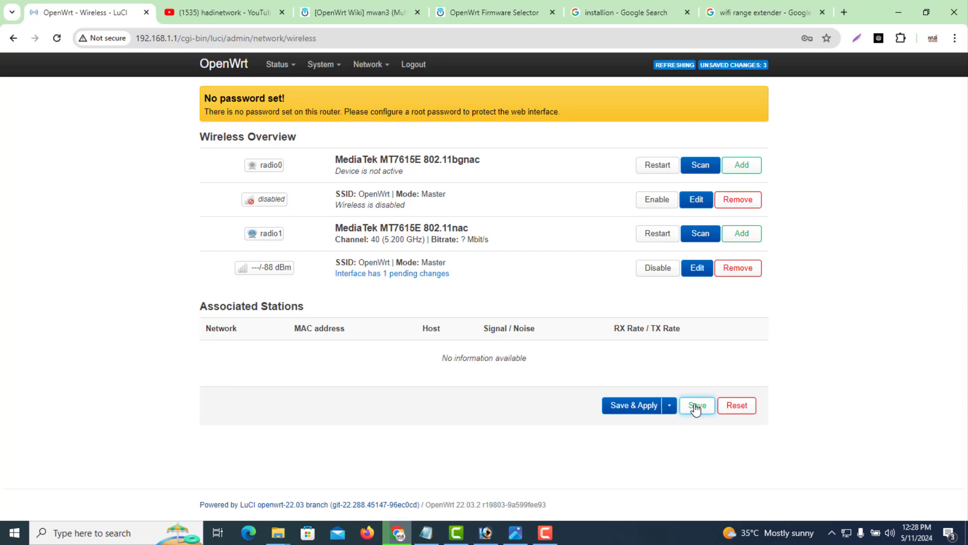
click(633, 406)
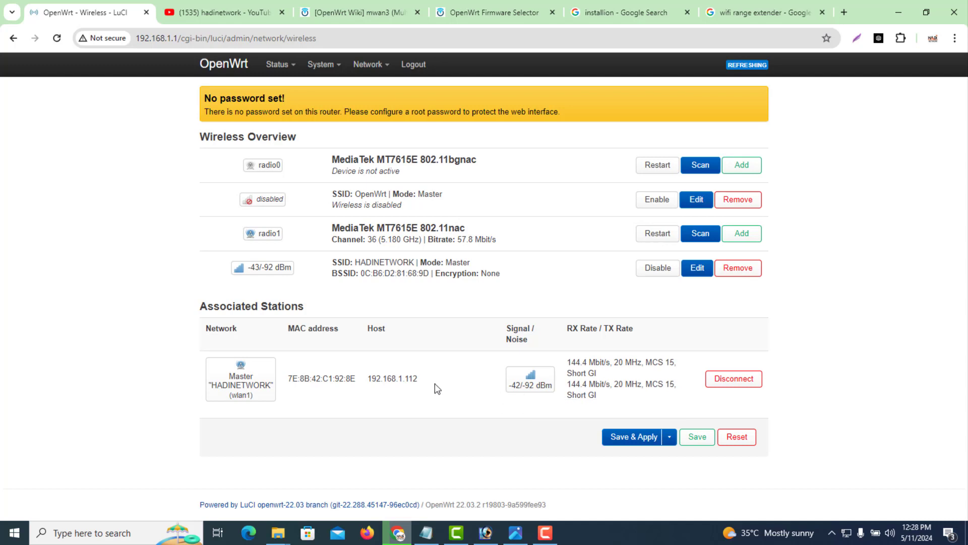
Examine the host address of the device associated with the HADINETWORK access point.
drag(418, 381, 368, 371)
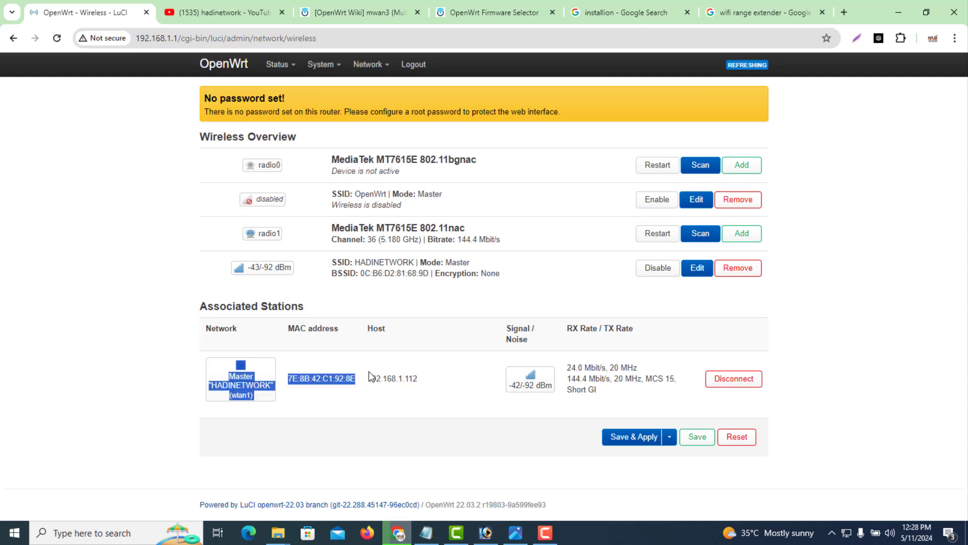
click(436, 378)
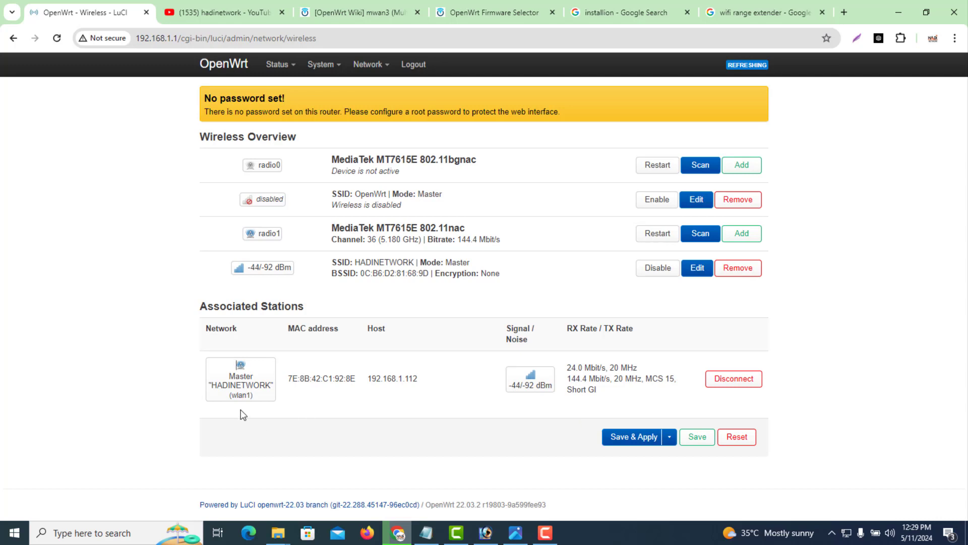
mouse_move(278, 81)
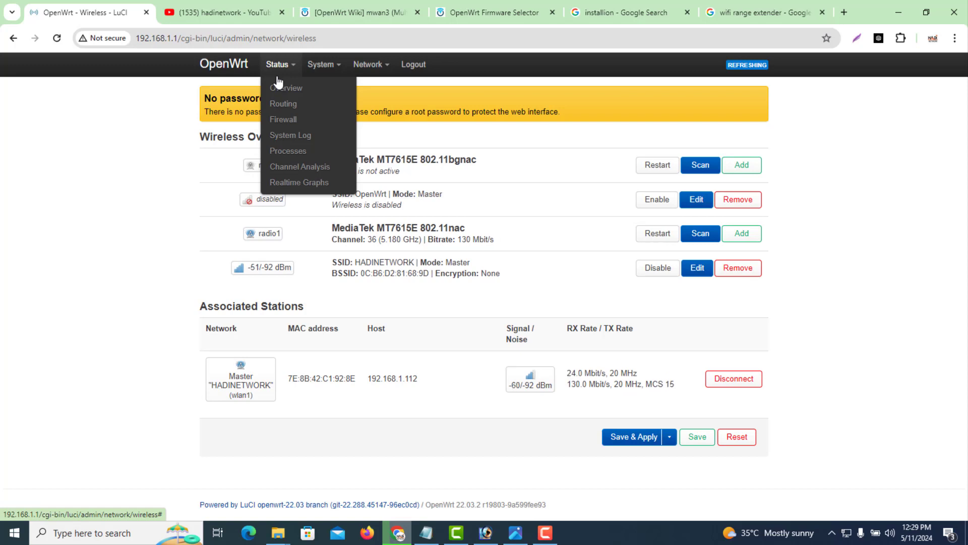
click(545, 532)
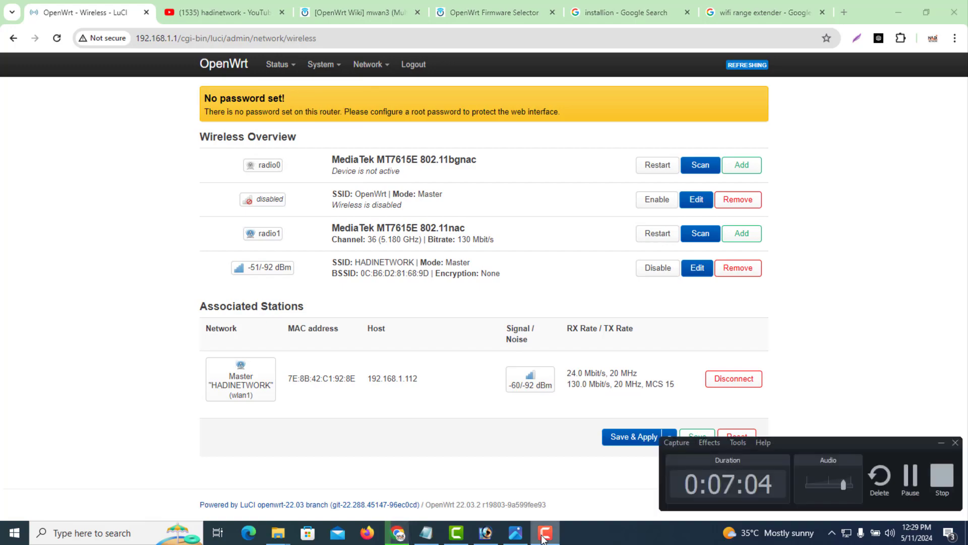